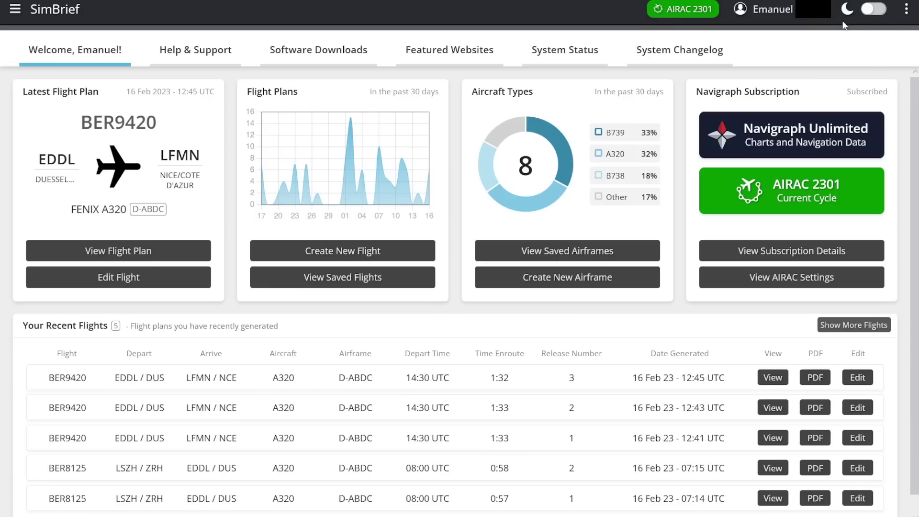
Switch the site to its dark theme and highlight the aircraft-type share percentages in the legend
left_click(869, 12)
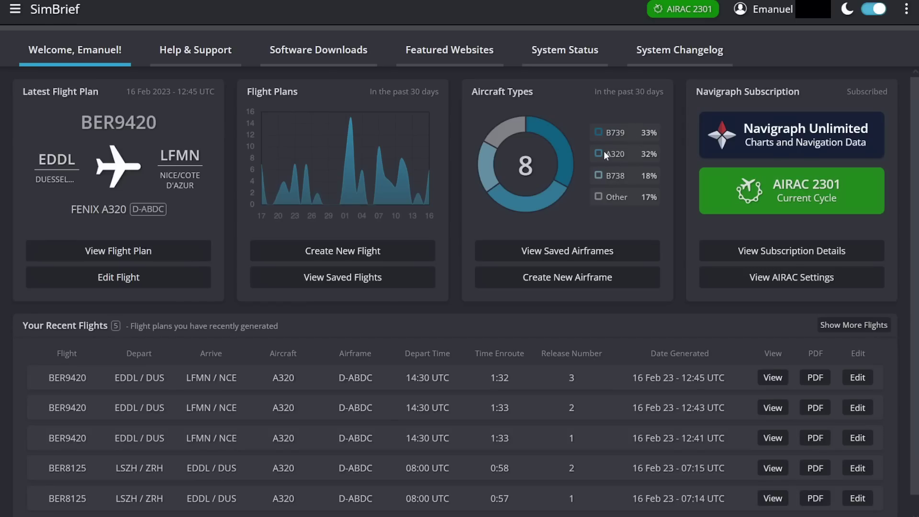
left_click_drag(606, 154, 659, 154)
left_click(658, 155)
Start a new flight with airline BER and flight number 9421
left_click(17, 12)
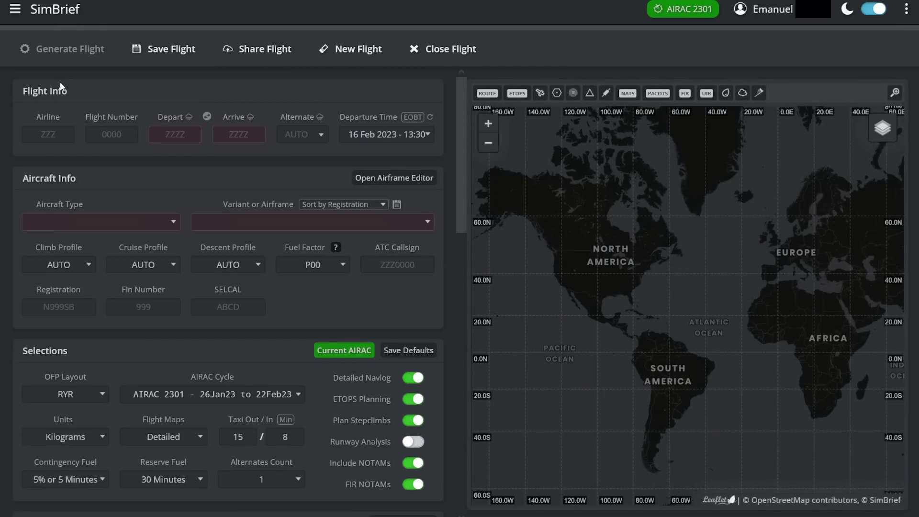
left_click(44, 139)
left_click(60, 139)
type("BER")
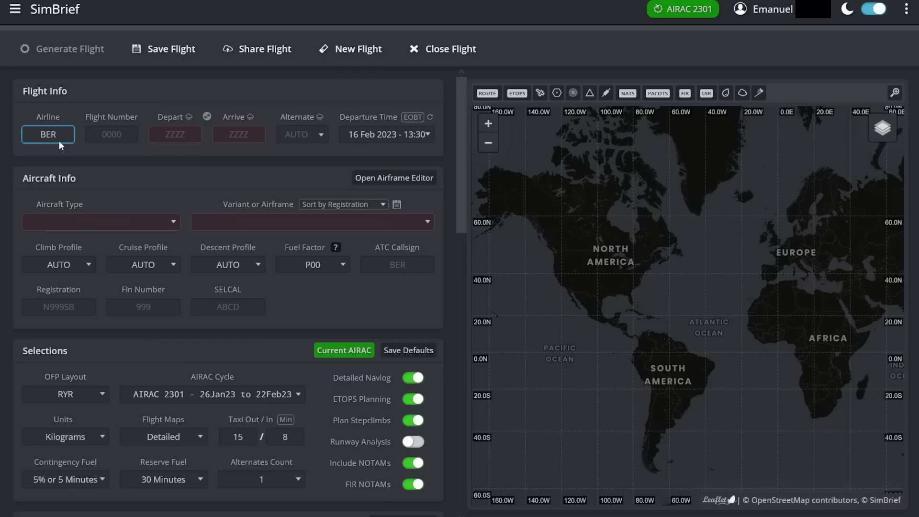
key("Tab")
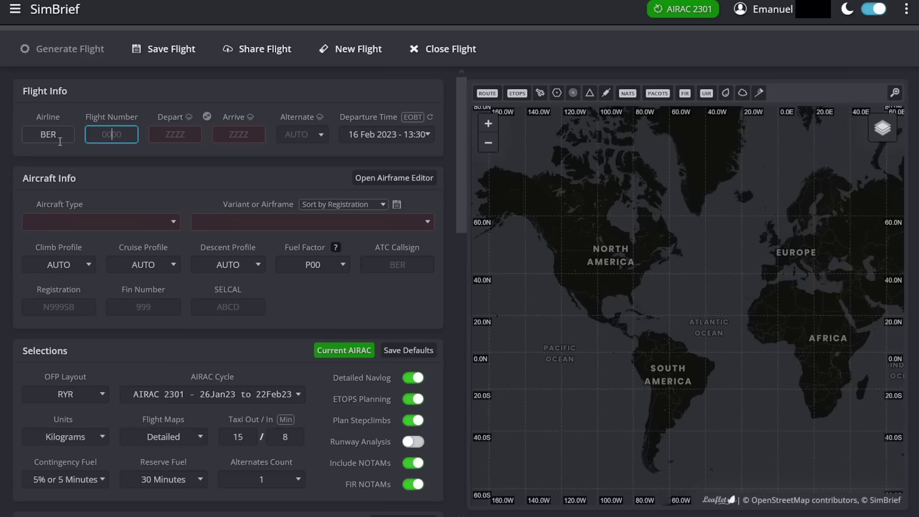
type("9421")
Set departure LFMN (NCE), arrival EDDL (DUS) and alternate EDLW
key("Tab")
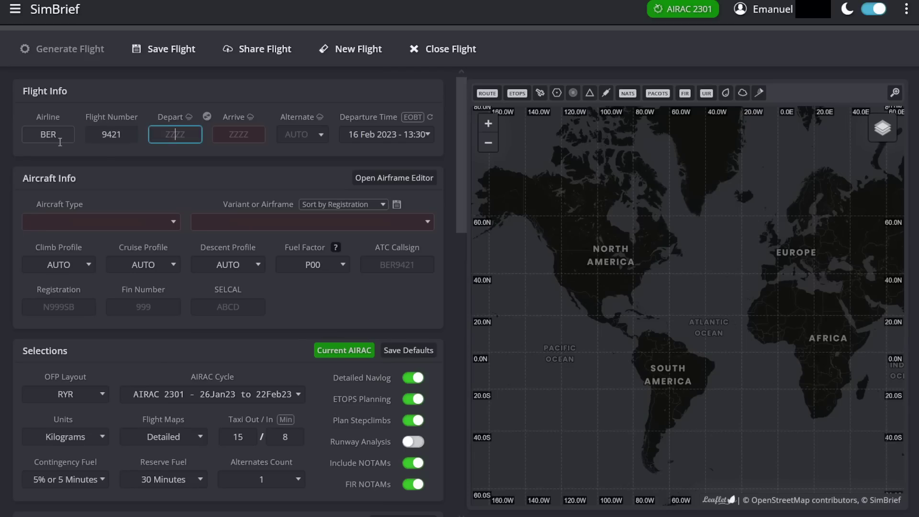
type("NCE")
key("Tab")
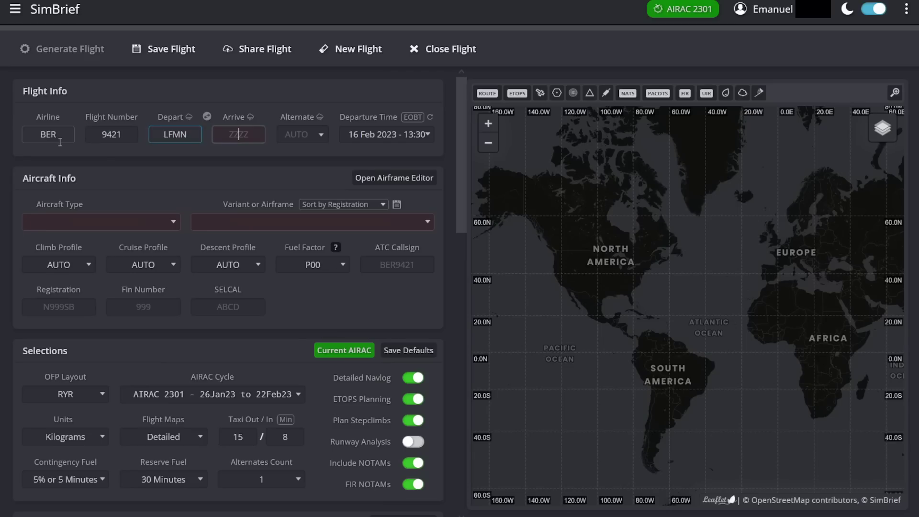
type("DUS")
key("Tab")
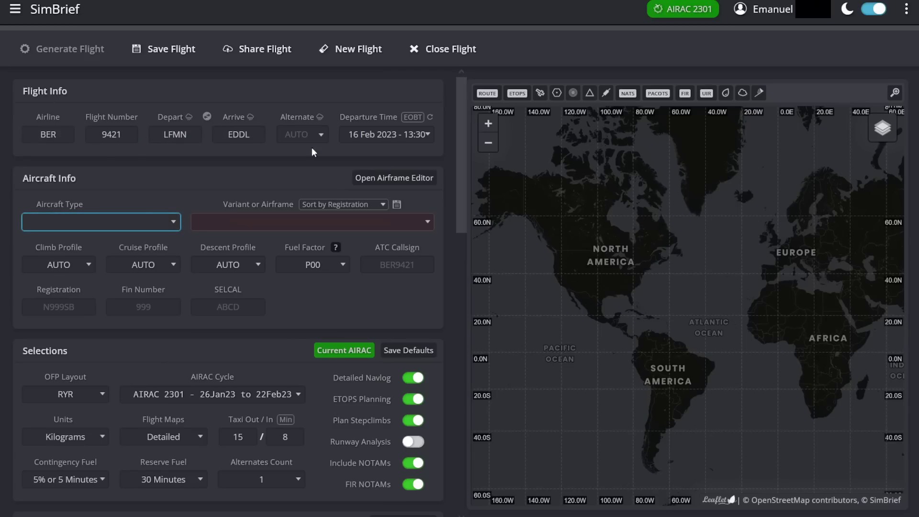
left_click(295, 133)
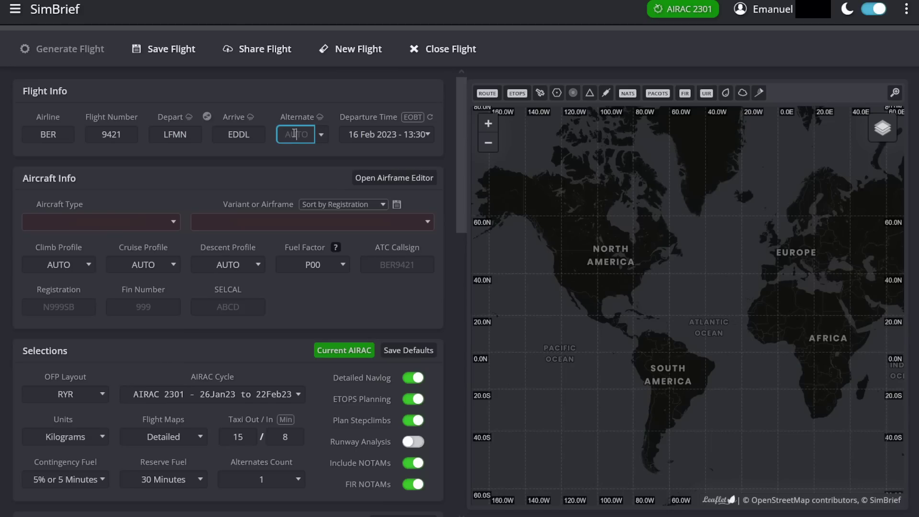
type("EDLW")
Set the departure time to 16:40 on 16 Feb 2023
left_click(417, 138)
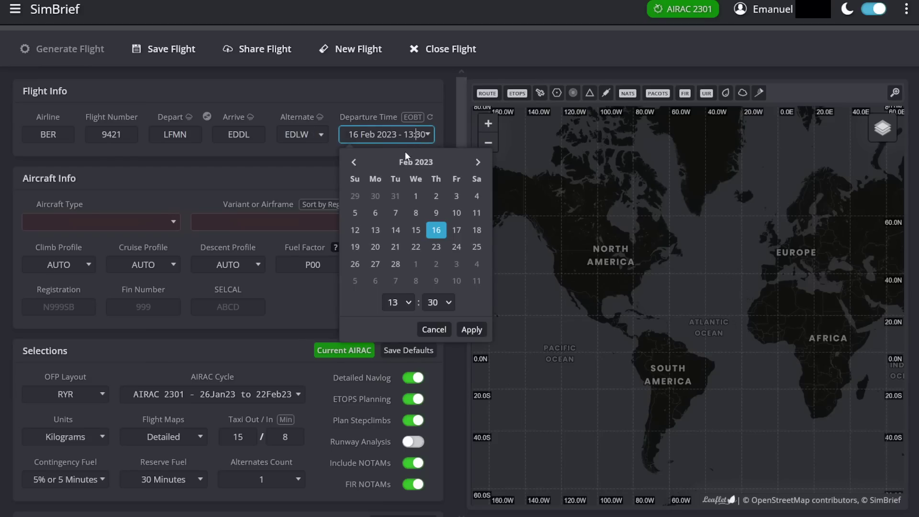
left_click(396, 304)
left_click(393, 280)
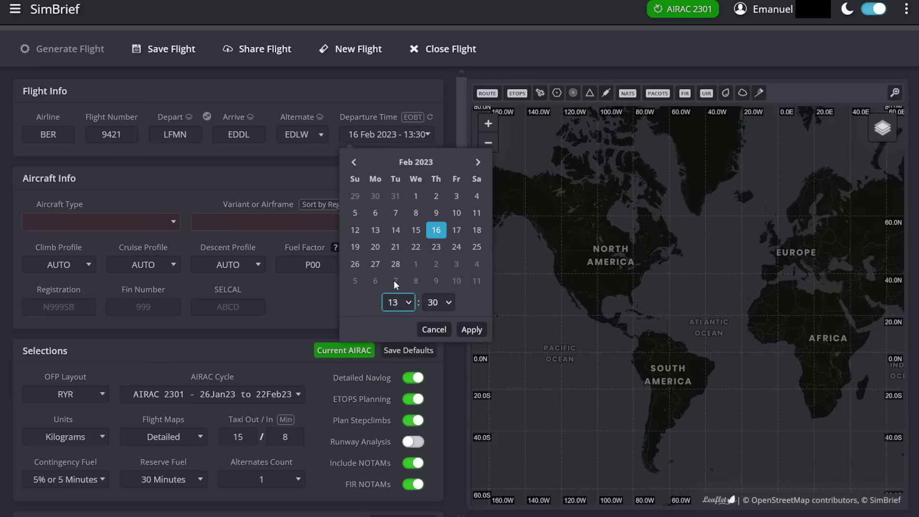
left_click(446, 304)
left_click(430, 140)
left_click(473, 329)
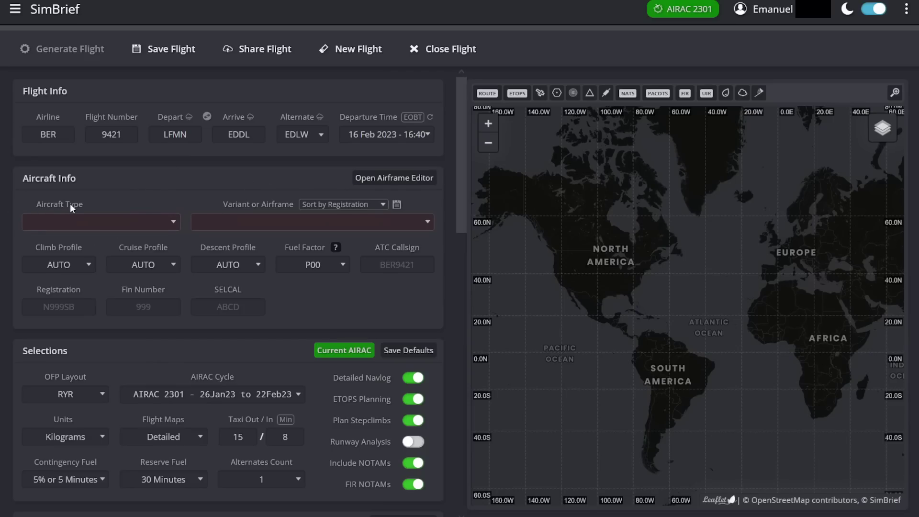
Choose the D-AICR Fenix A320 airframe and replace the auto-filled EDDF alternate with EDLW
left_click(300, 223)
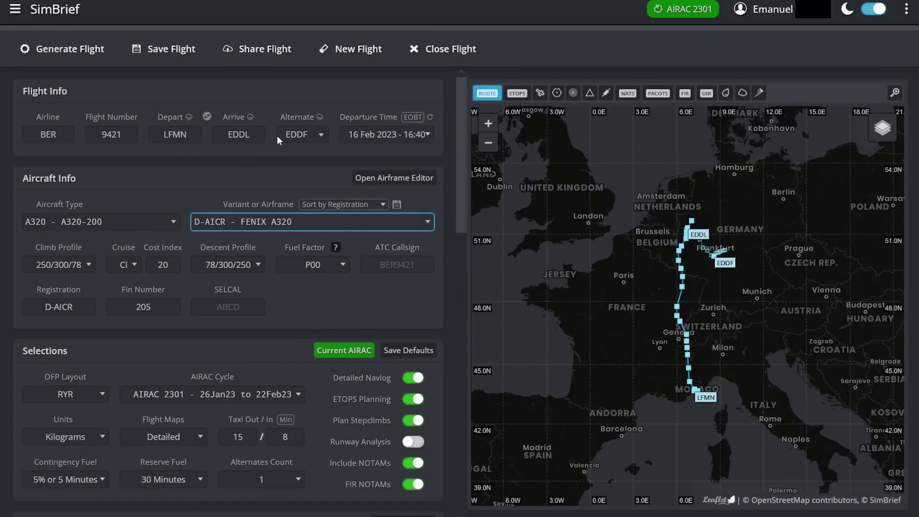
left_click(289, 135)
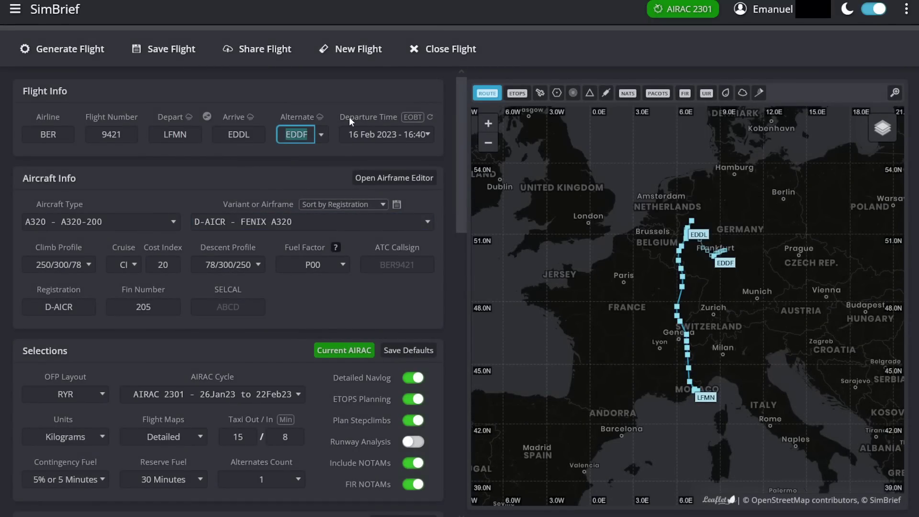
type("EDLW")
left_click(340, 92)
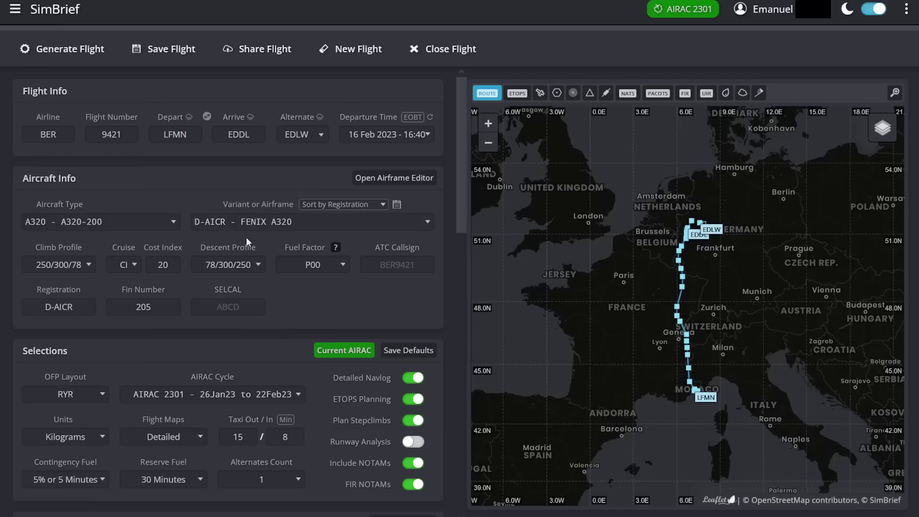
Change the registration to D-ABDC and enter ATC callsign BER2EI
left_click(94, 309)
left_click_drag(55, 307, 93, 301)
type("A")
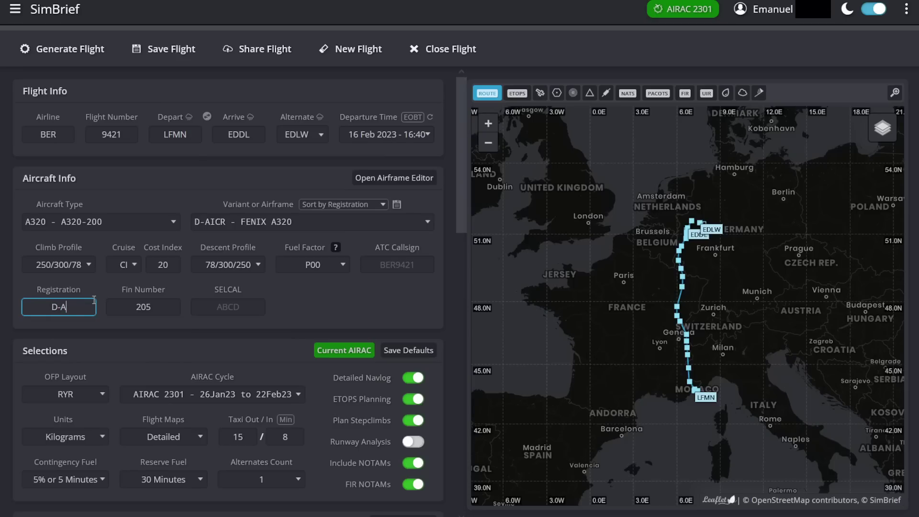
type("BDC")
left_click(408, 261)
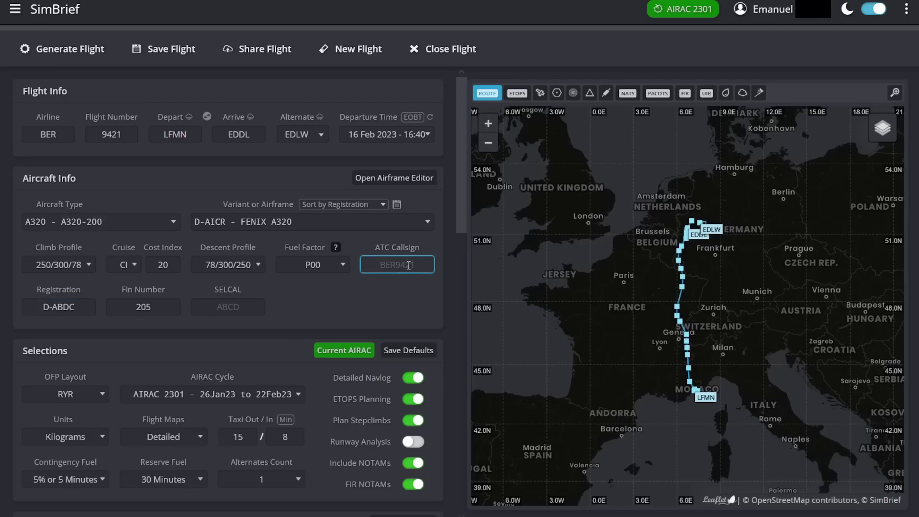
type("BER")
type("2E")
type("I")
Set the scheduled flight time minutes to 45, making it 1:45
left_click(350, 312)
left_click_drag(458, 204, 450, 303)
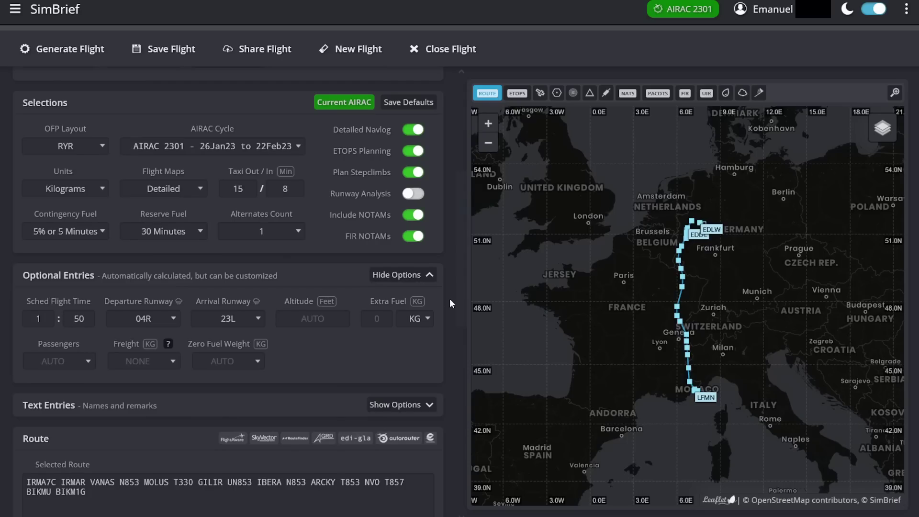
left_click_drag(450, 299, 452, 345)
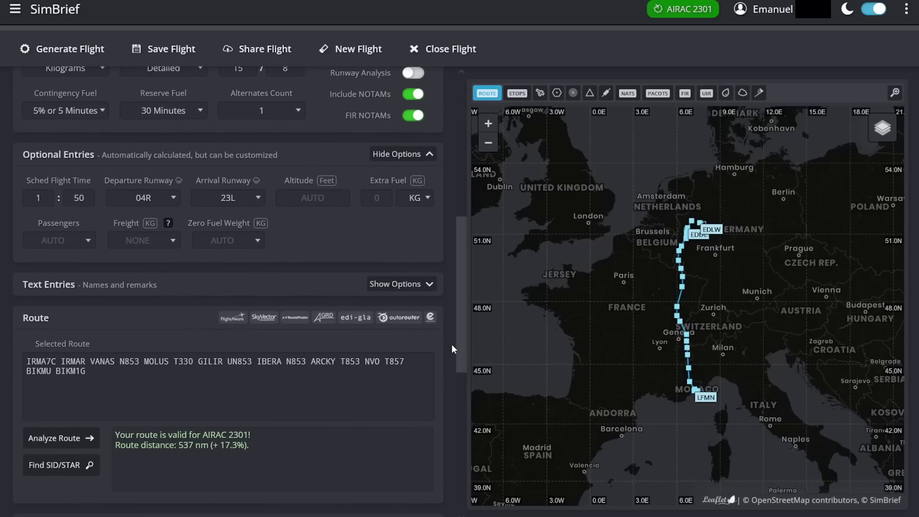
left_click(70, 198)
left_click(315, 228)
Enter 156 as the passenger count
left_click(61, 240)
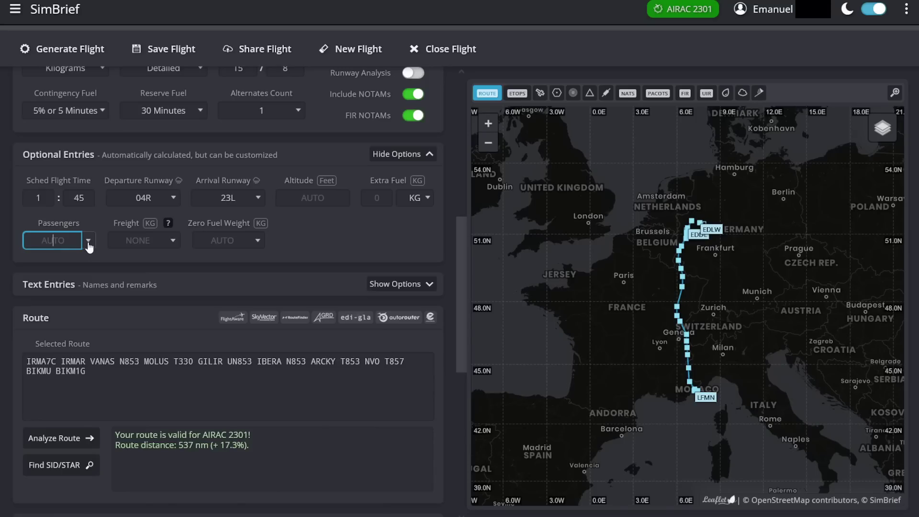
left_click(88, 242)
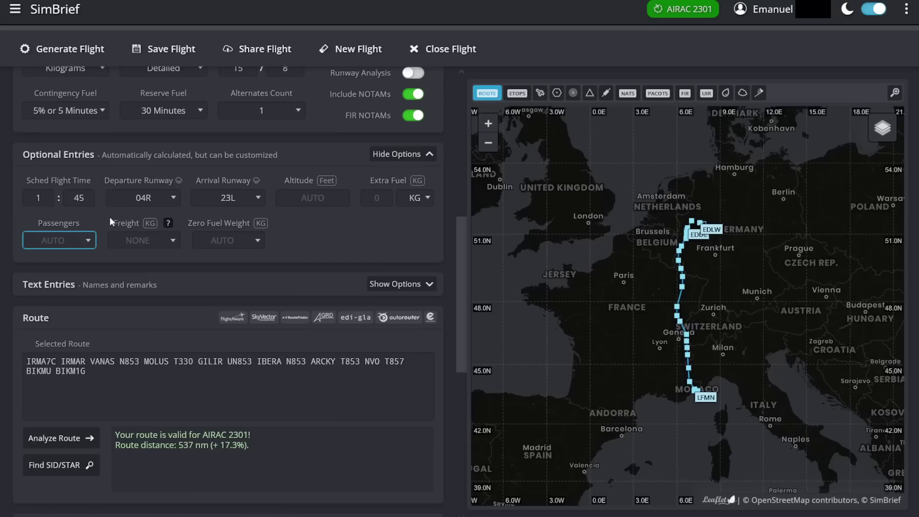
left_click(71, 238)
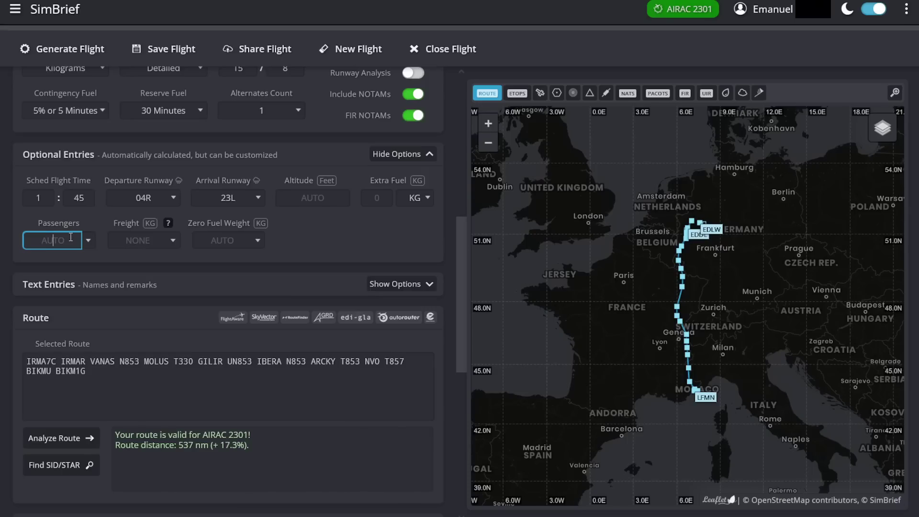
type("156")
left_click(201, 274)
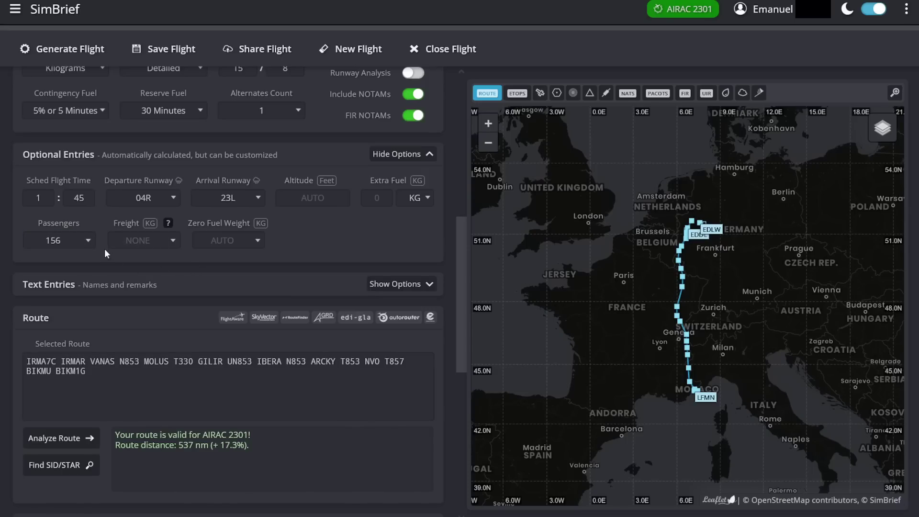
left_click(168, 223)
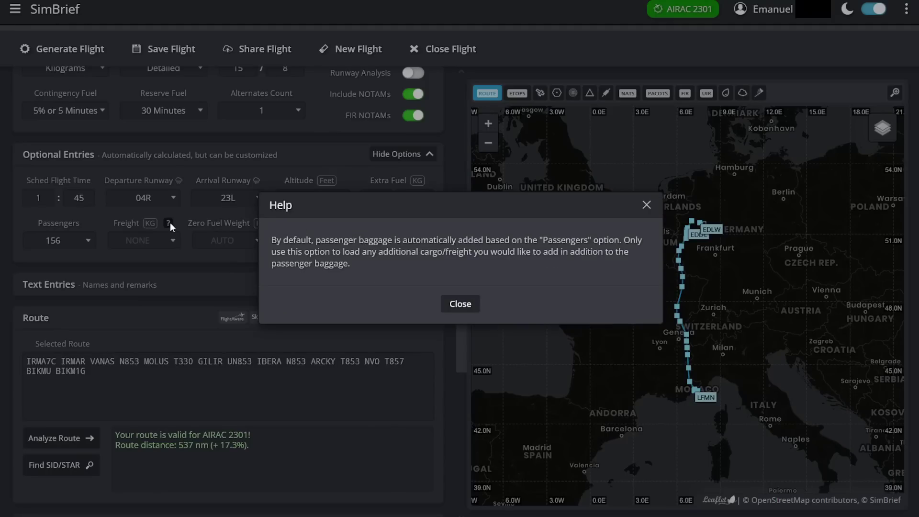
left_click(458, 306)
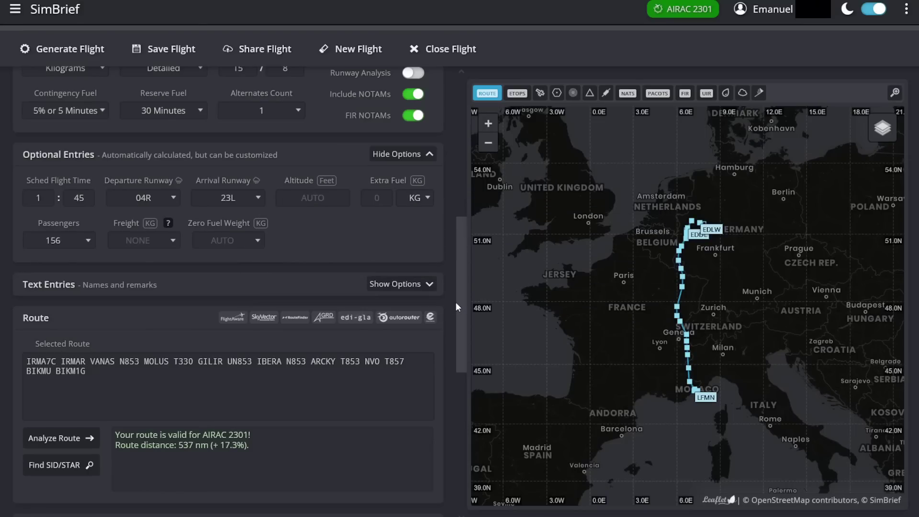
left_click(152, 237)
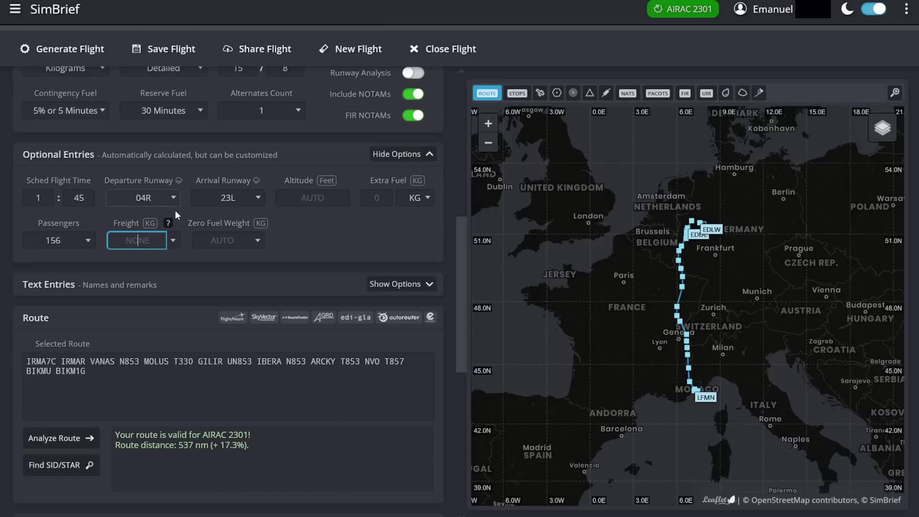
left_click(297, 233)
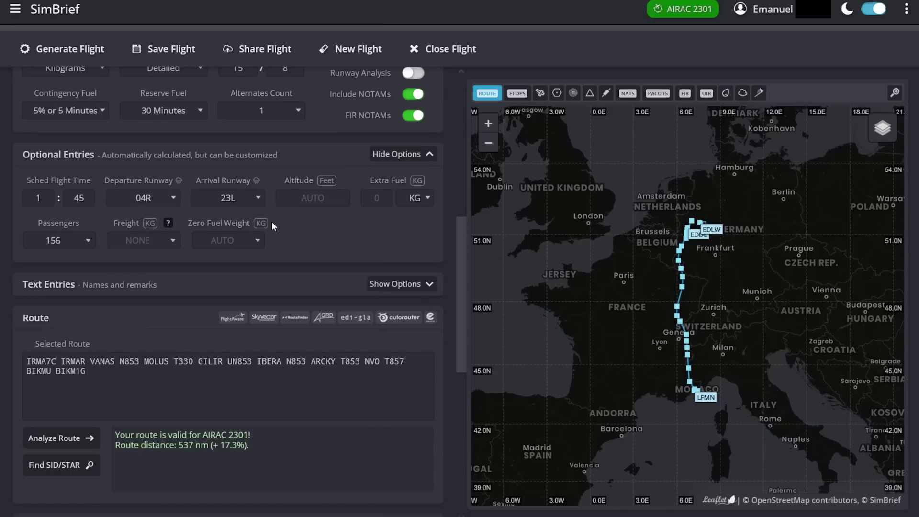
scroll(271, 222, "down", 2)
left_click(387, 200)
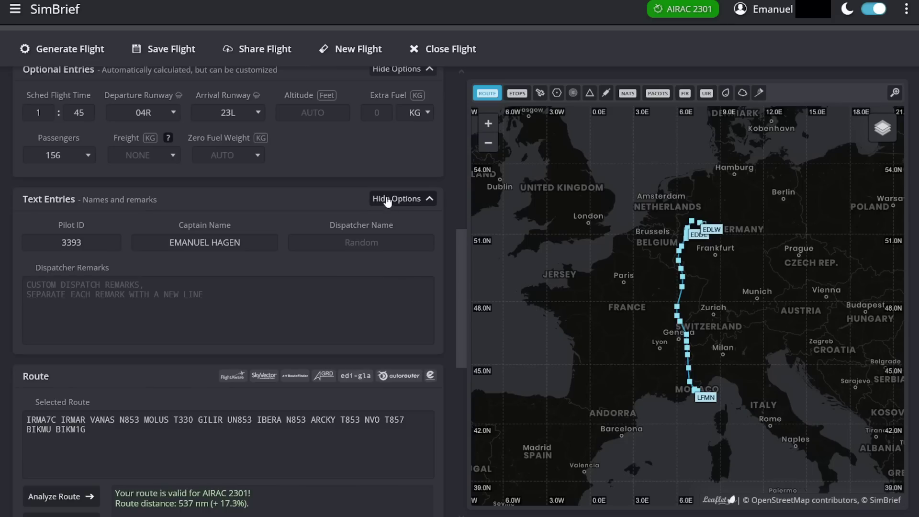
left_click(387, 200)
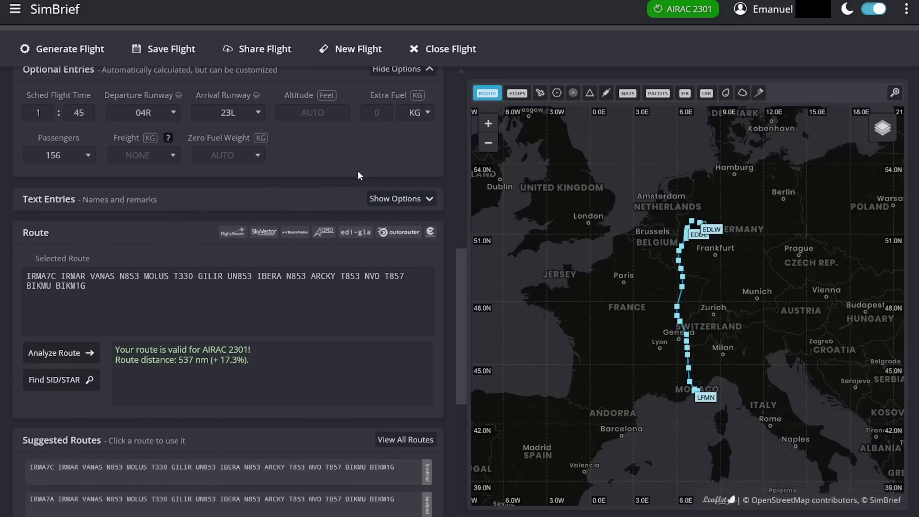
scroll(357, 171, "down", 2)
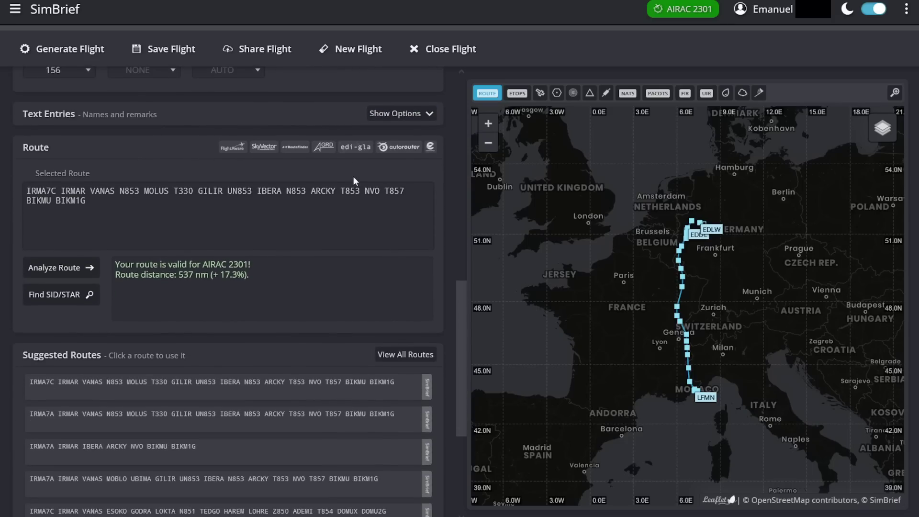
left_click(323, 215)
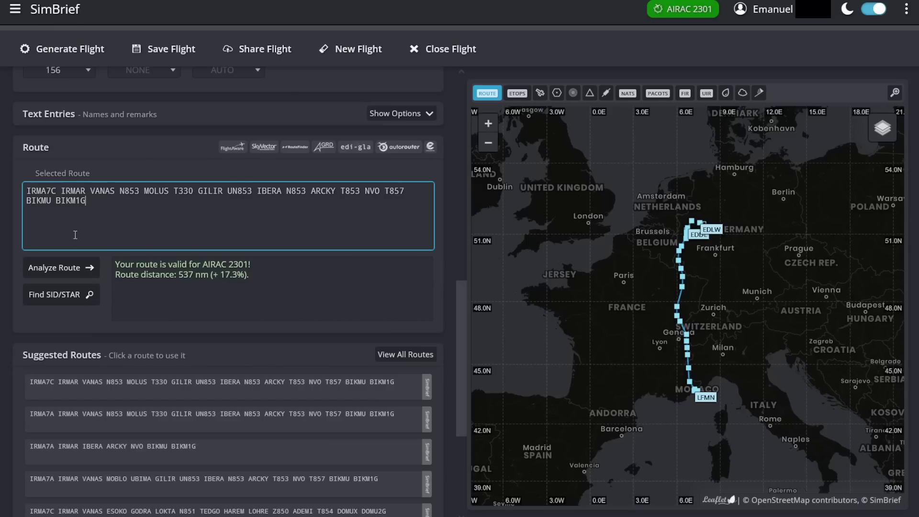
Keep the IRMA7C departure and BIKM1G arrival from Find SID/STAR, then open the real-world routes link
left_click(67, 298)
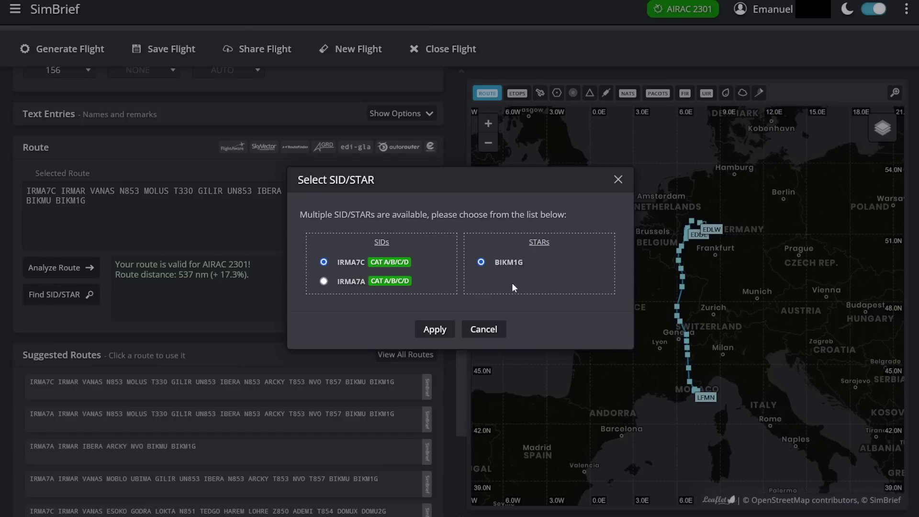
left_click(435, 329)
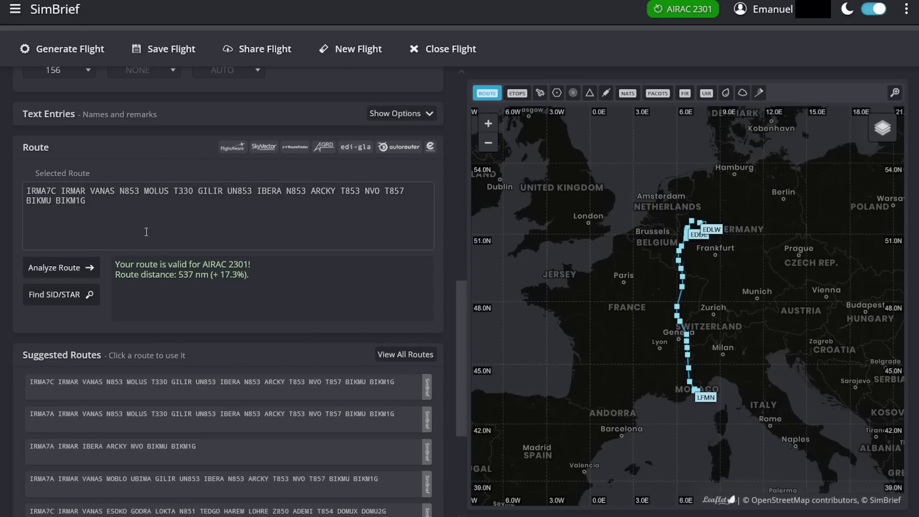
scroll(179, 229, "down", 4)
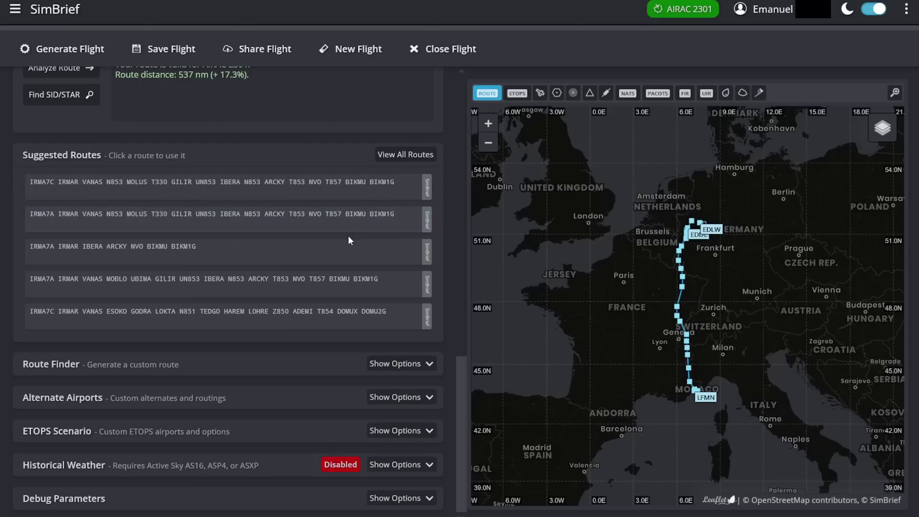
scroll(348, 242, "up", 7)
scroll(339, 272, "down", 2)
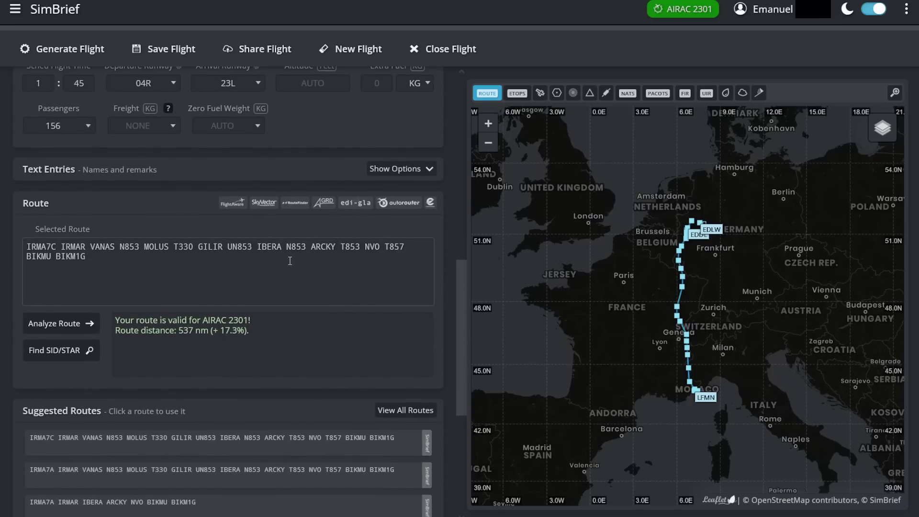
left_click(290, 277)
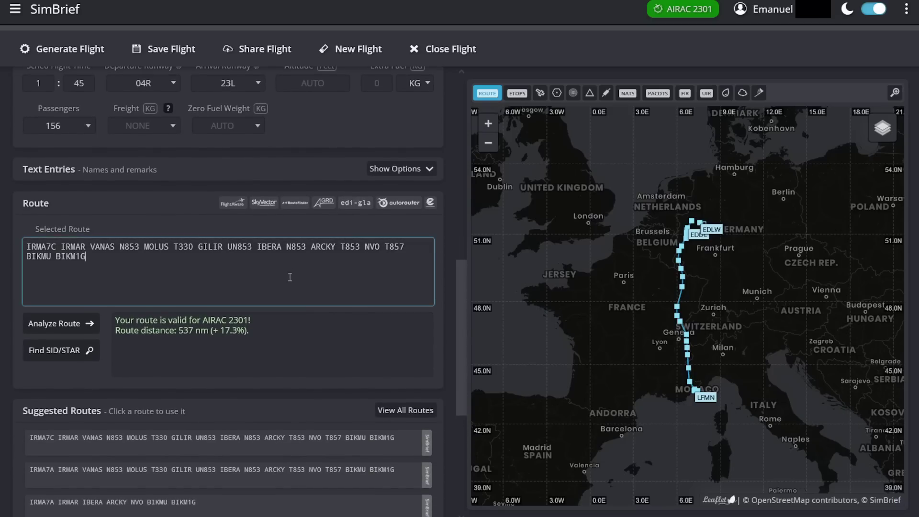
Open the newest EWG2EJ LFMN–EDDL flightplan and select its route from IRMAR to BIKMU
left_click(355, 206)
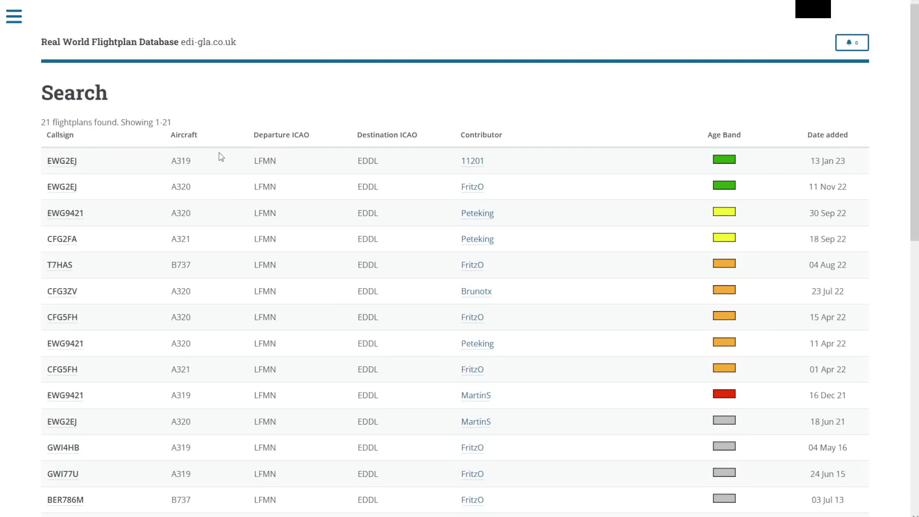
left_click_drag(250, 164, 386, 163)
left_click(386, 164)
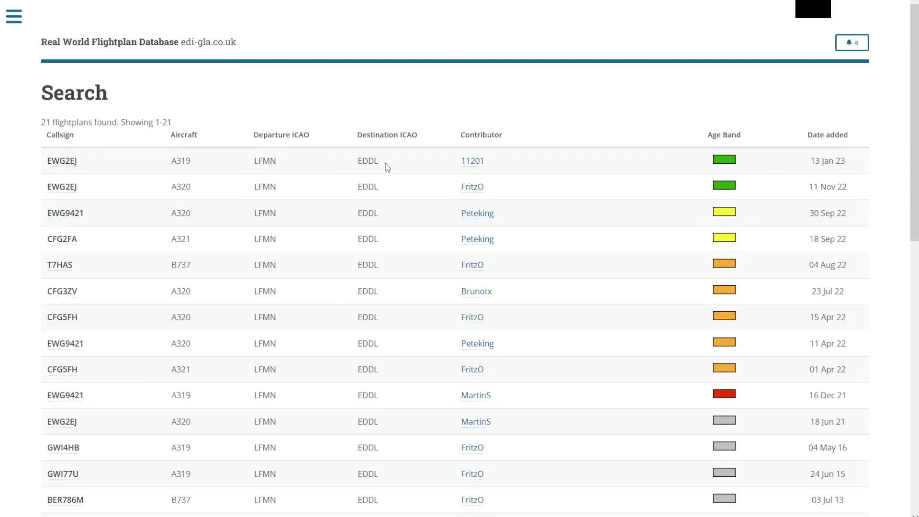
left_click(67, 163)
scroll(527, 369, "down", 2)
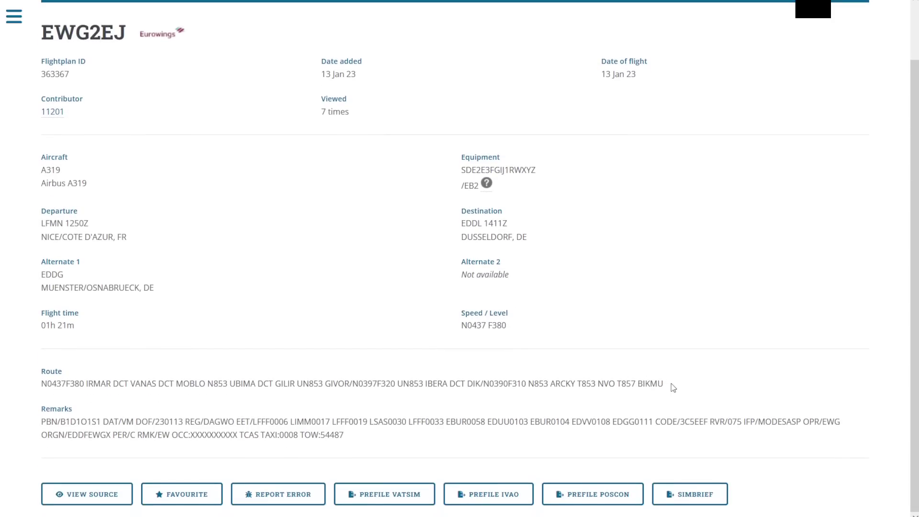
left_click_drag(671, 384, 85, 386)
key("ctrl+c")
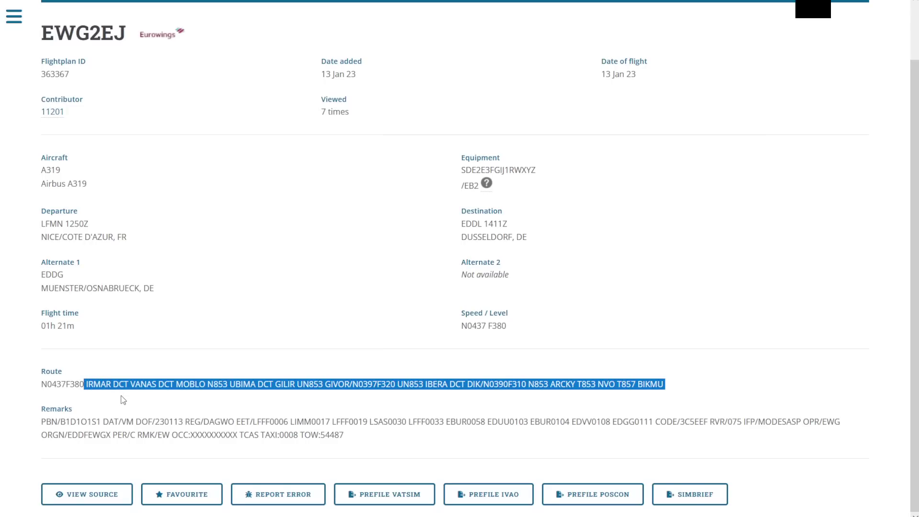
Paste the real-world route over the old one and remove the /N0397F320 and /N0390F310 groups
key("alt+Tab")
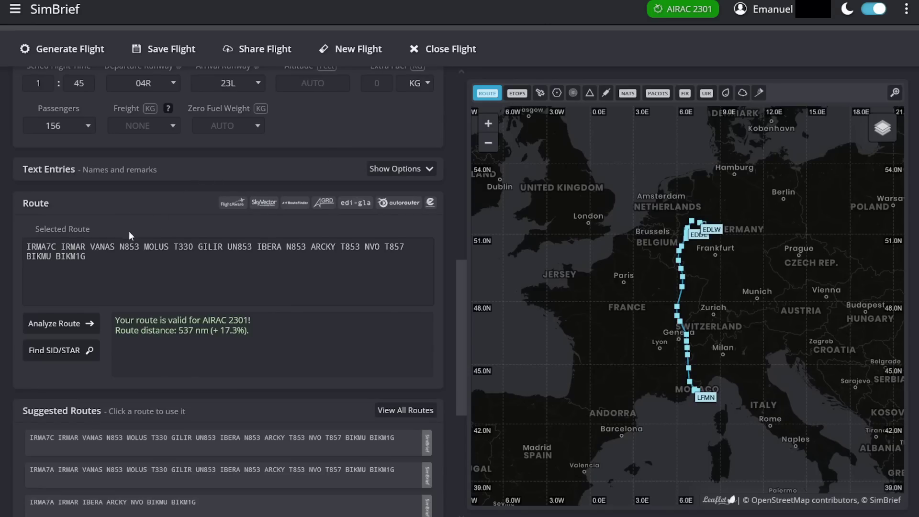
left_click(115, 271)
key("shift+Home")
left_click(91, 265)
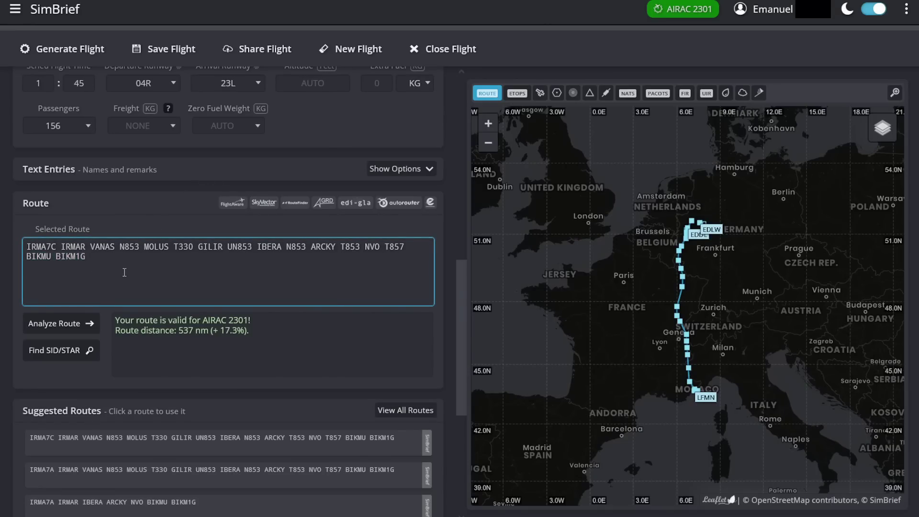
left_click_drag(125, 273, 8, 244)
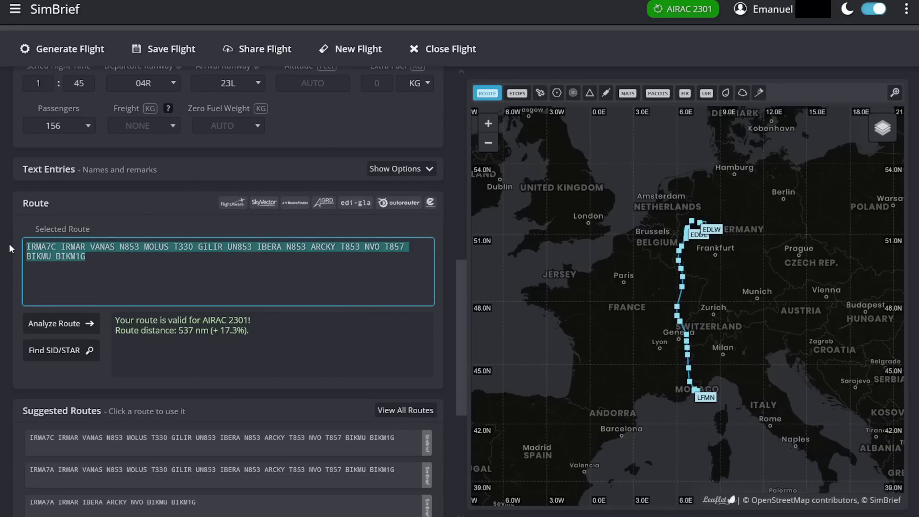
key("ctrl+v")
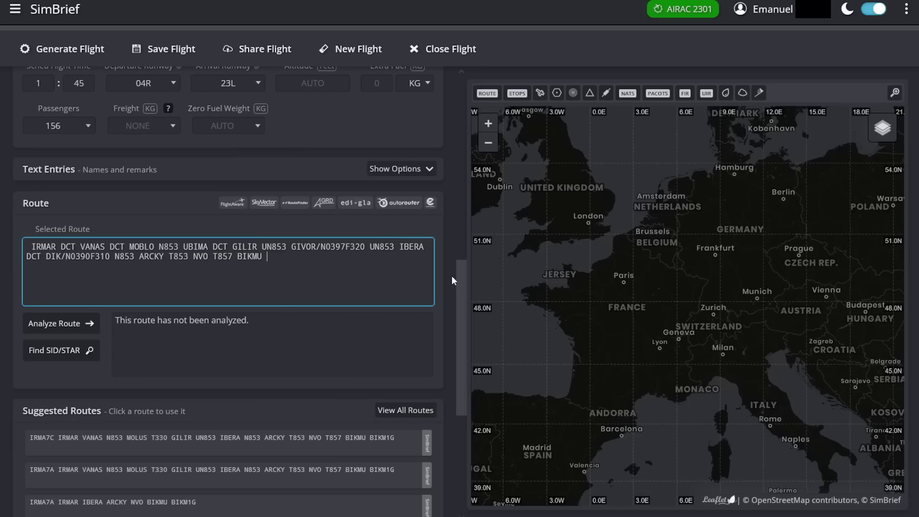
left_click_drag(316, 247, 370, 242)
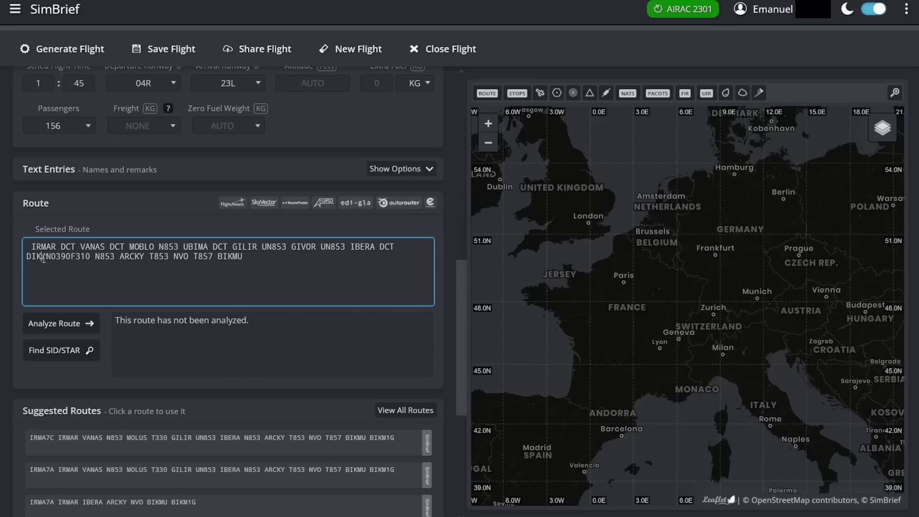
left_click_drag(42, 257, 95, 262)
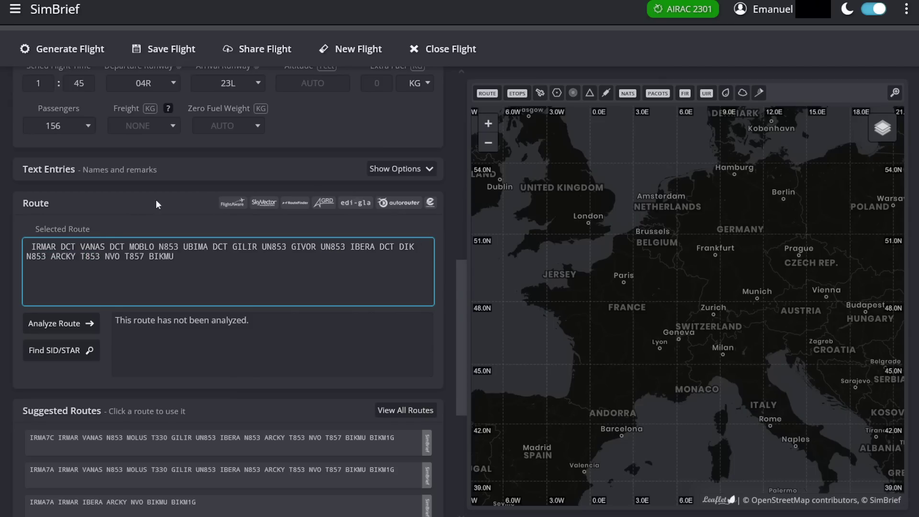
Analyze the route and add the IRMA7A departure and BIKM1G arrival
left_click(68, 327)
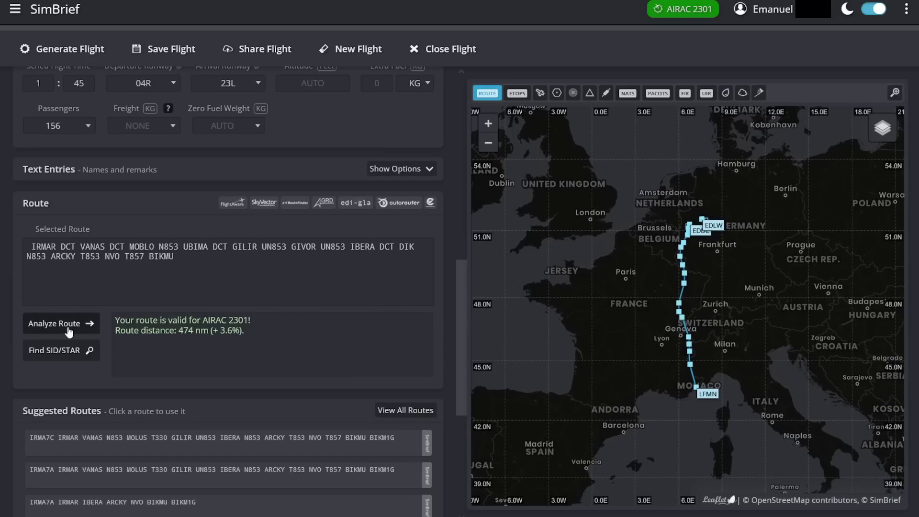
left_click(54, 352)
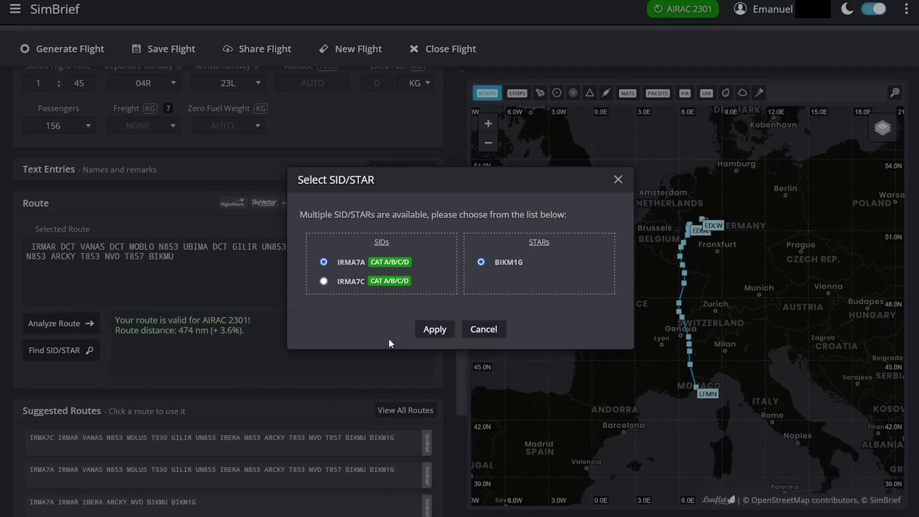
left_click(438, 329)
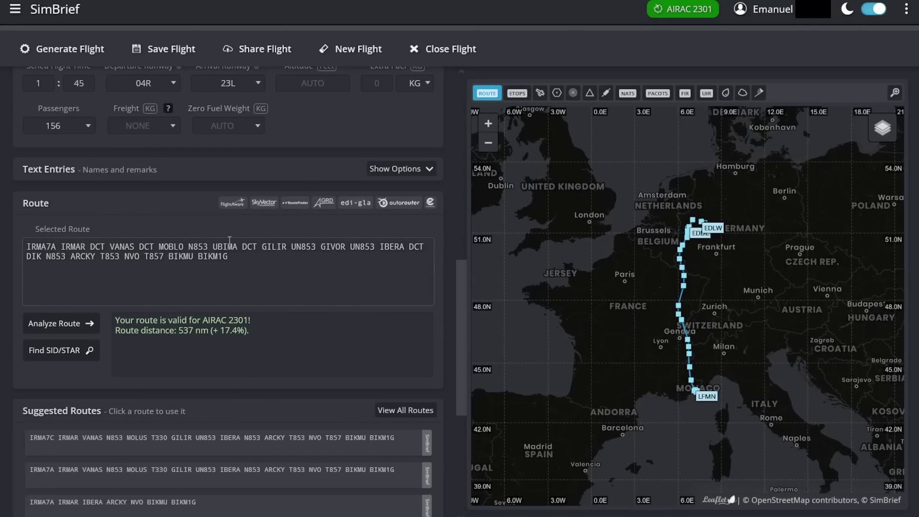
Review the route finder options and check the EDLW alternate visibility minimum of 3000
scroll(160, 296, "down", 5)
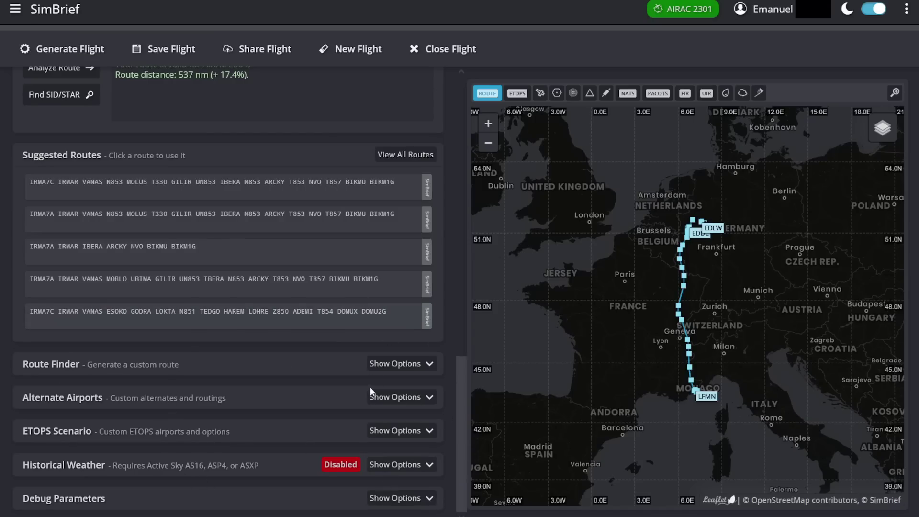
left_click(400, 365)
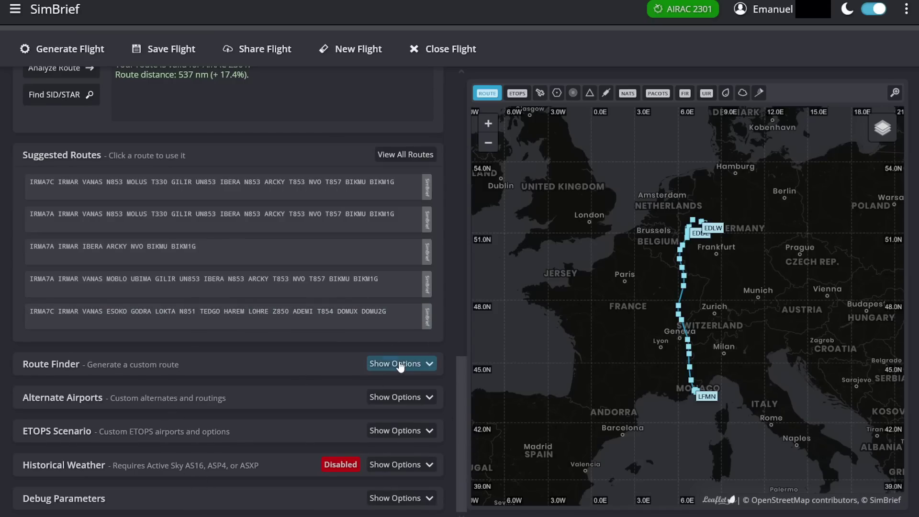
left_click(390, 354)
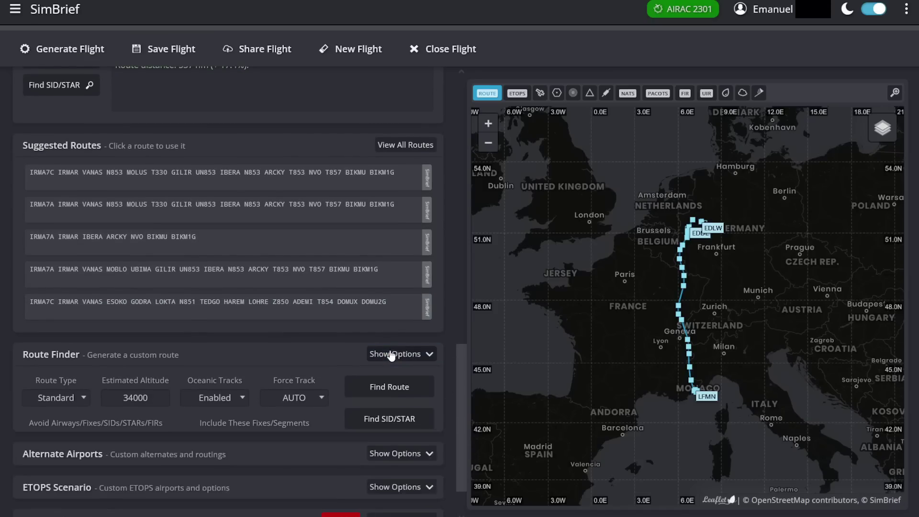
left_click(401, 398)
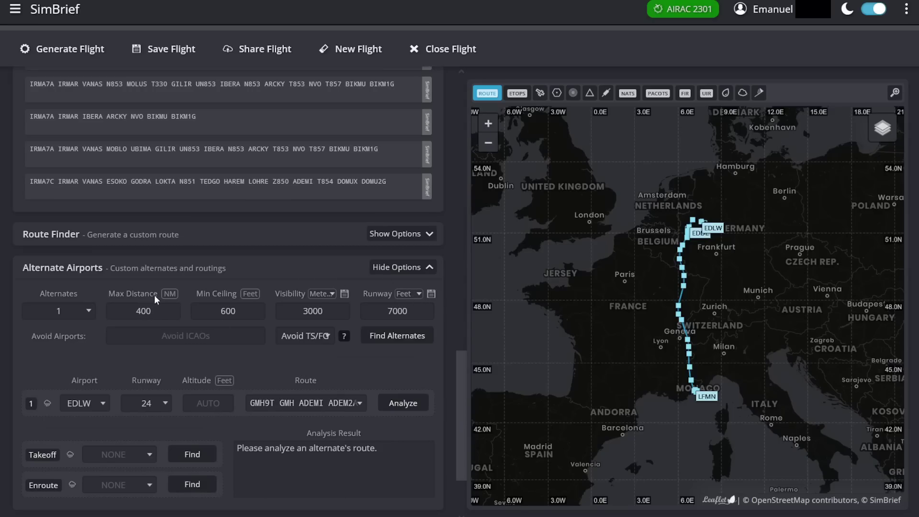
left_click(301, 313)
scroll(260, 337, "up", 10)
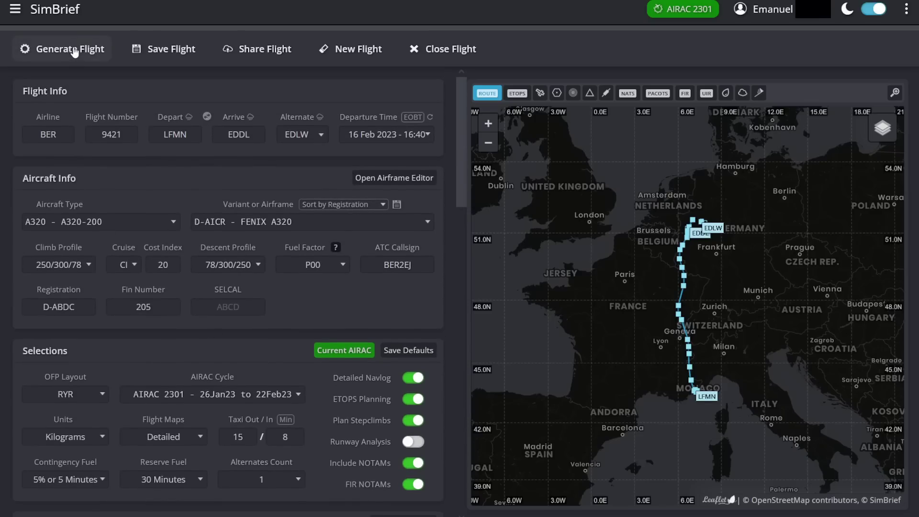
Generate the BER9421 briefing and scroll through its flight info, load sheet and route
left_click(76, 57)
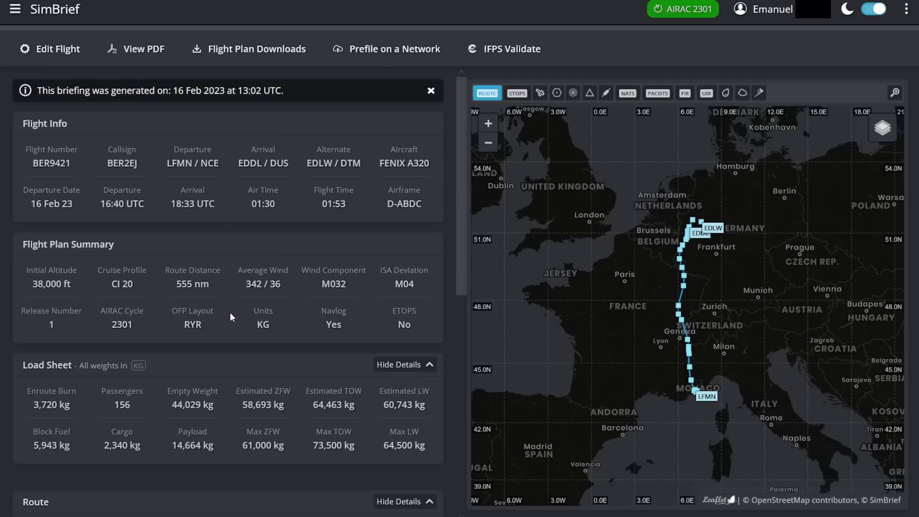
scroll(215, 383, "down", 2)
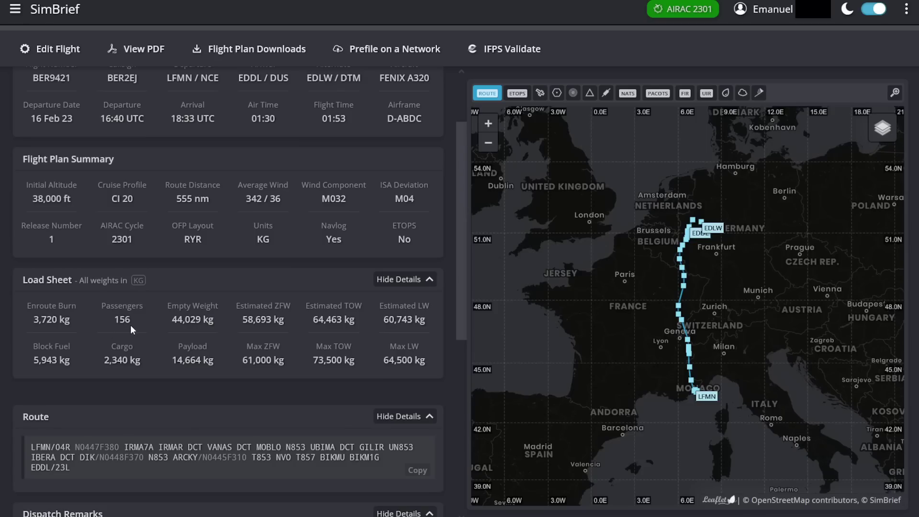
left_click(146, 363)
scroll(237, 287, "down", 7)
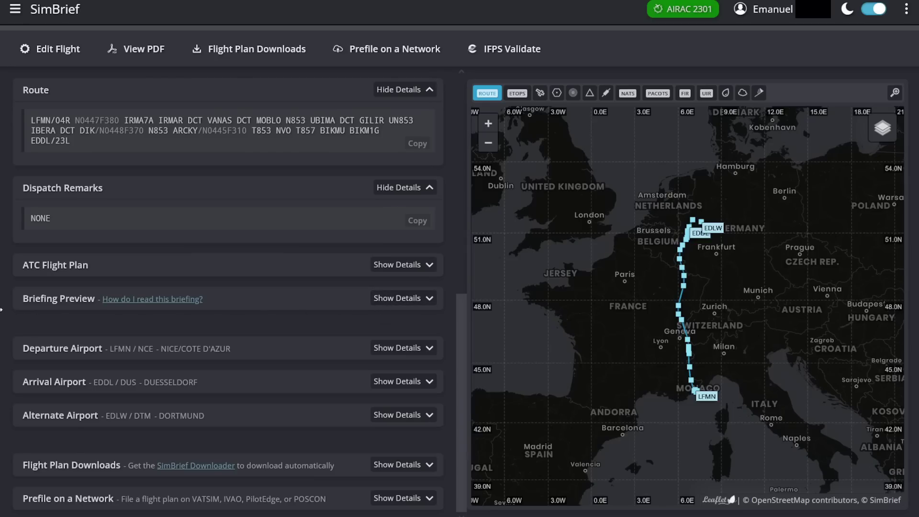
left_click(410, 299)
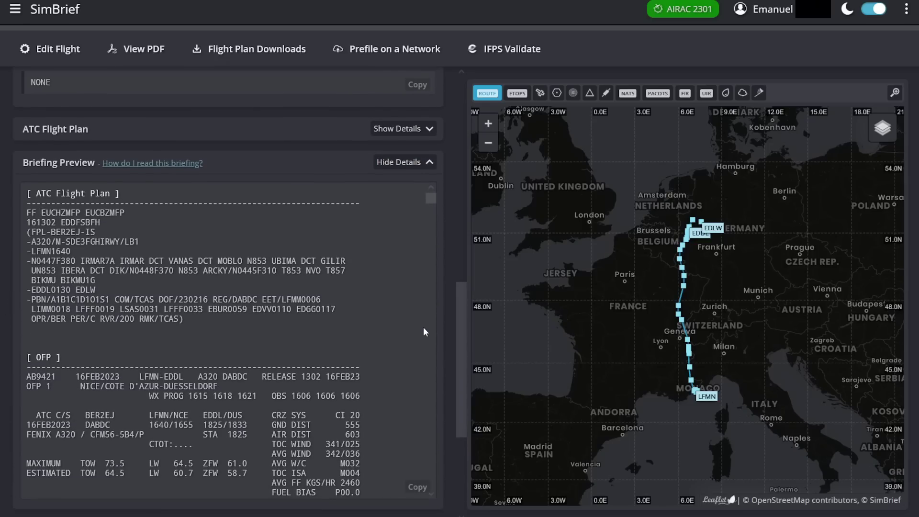
scroll(387, 338, "down", 15)
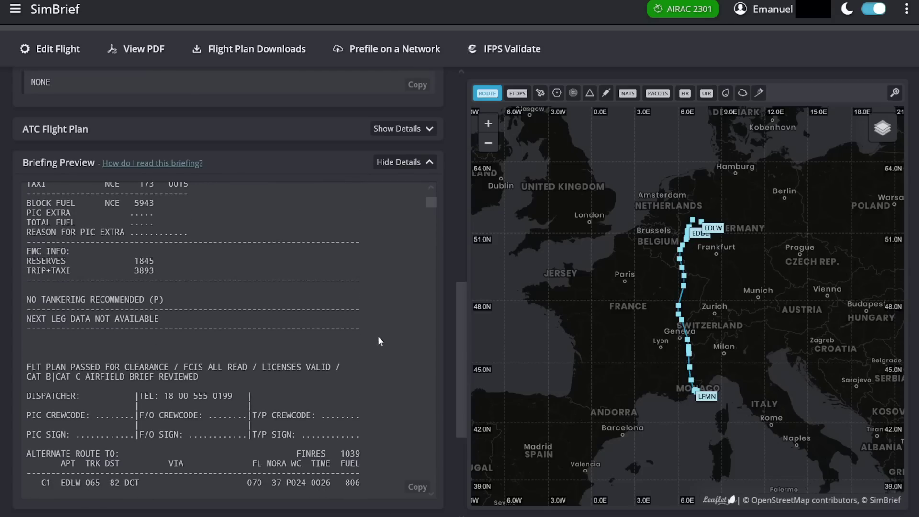
left_click(407, 162)
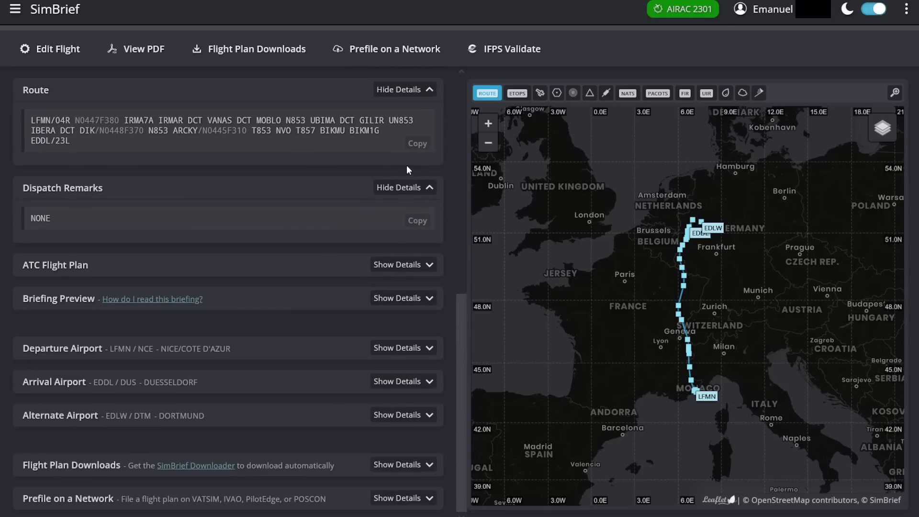
scroll(345, 364, "up", 1)
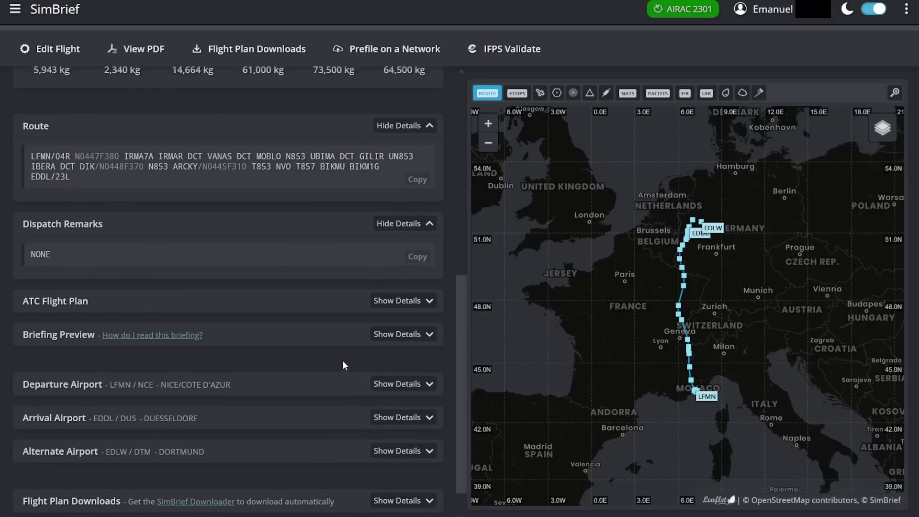
scroll(343, 362, "down", 1)
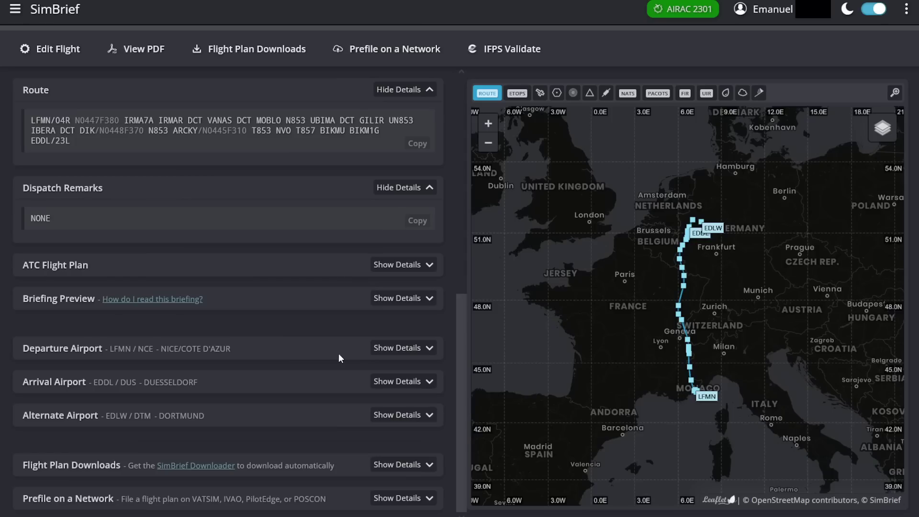
scroll(338, 355, "up", 8)
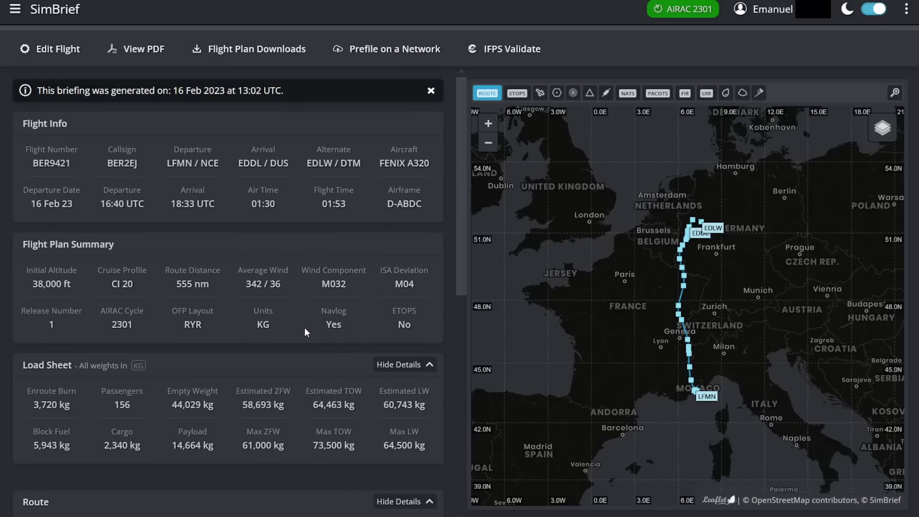
Go to Weather and NOTAM and search the eastbound North Atlantic Tracks under Oceanic Tracks
left_click(15, 10)
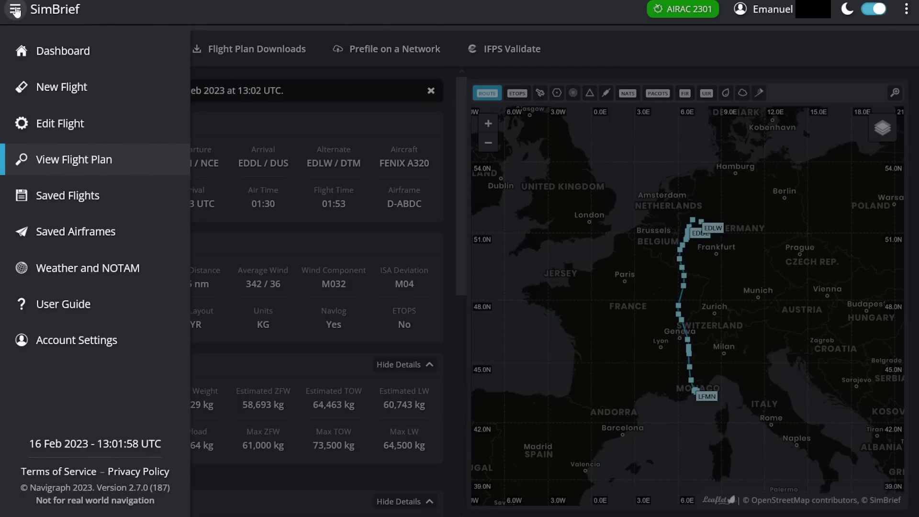
left_click(54, 274)
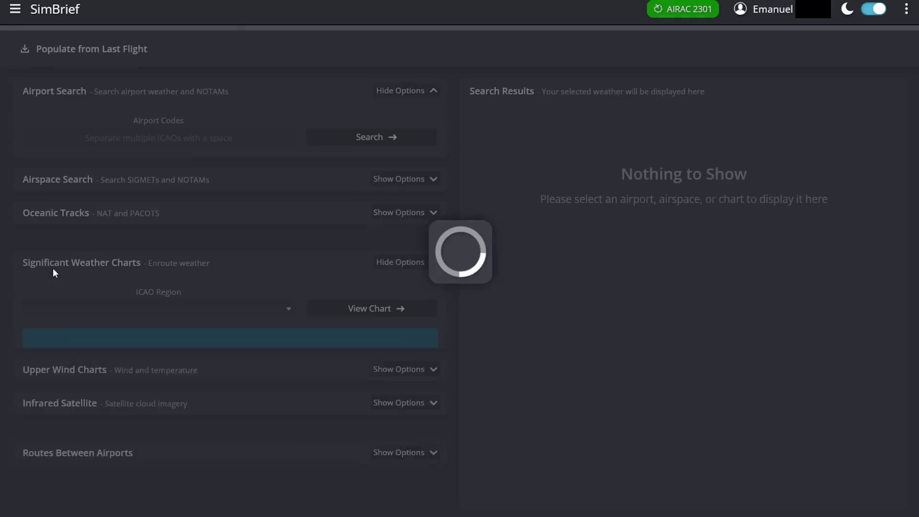
left_click(63, 138)
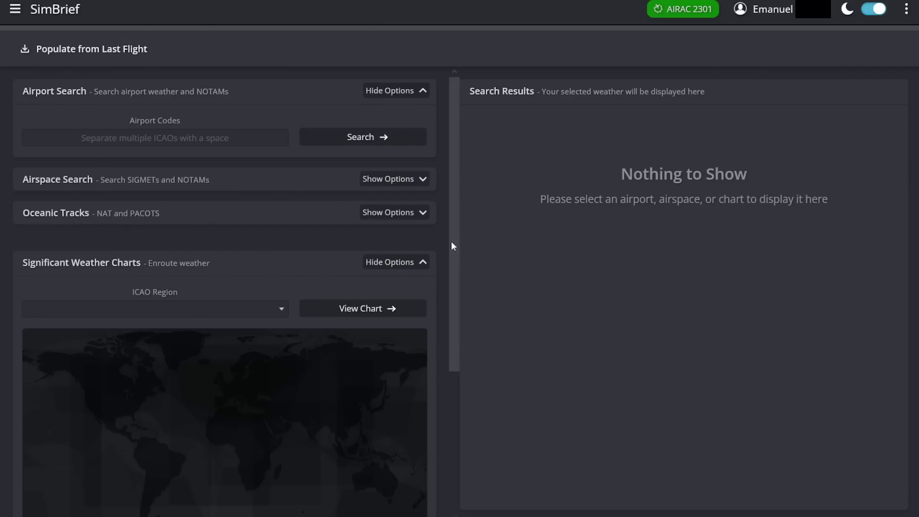
left_click(411, 213)
left_click(360, 259)
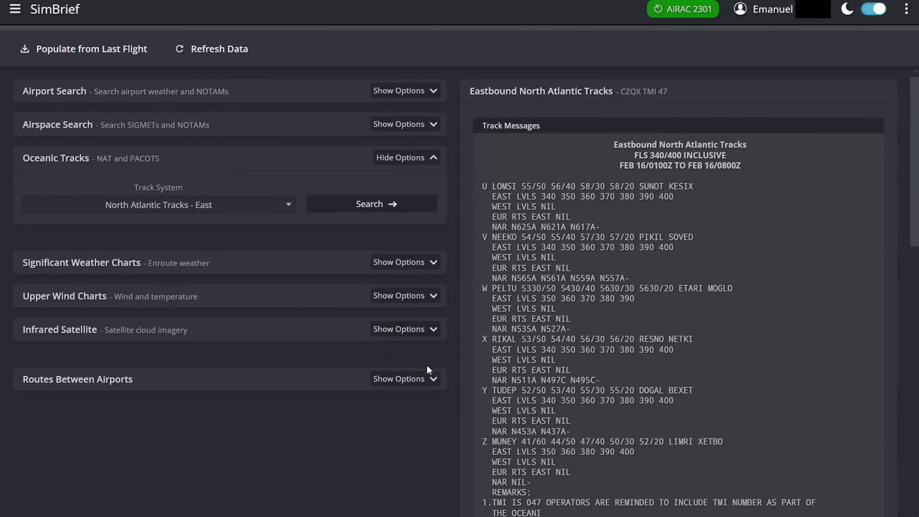
left_click(408, 383)
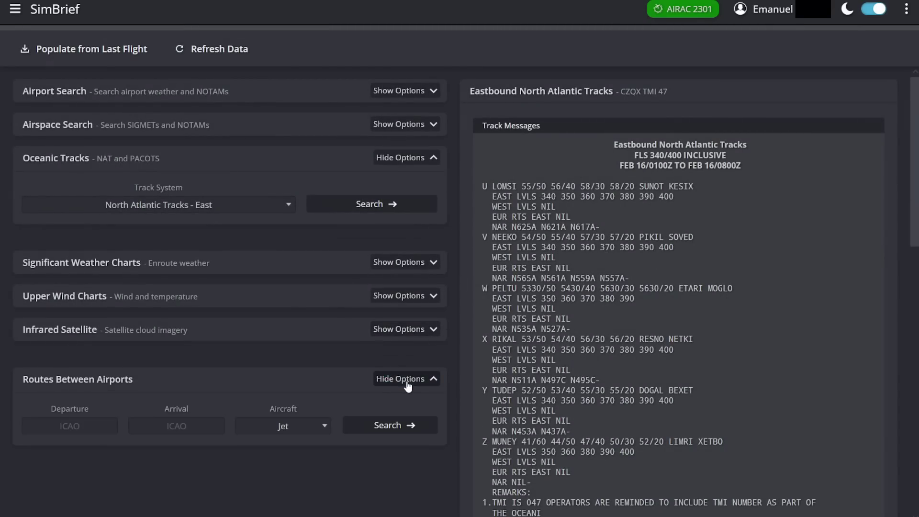
left_click(408, 384)
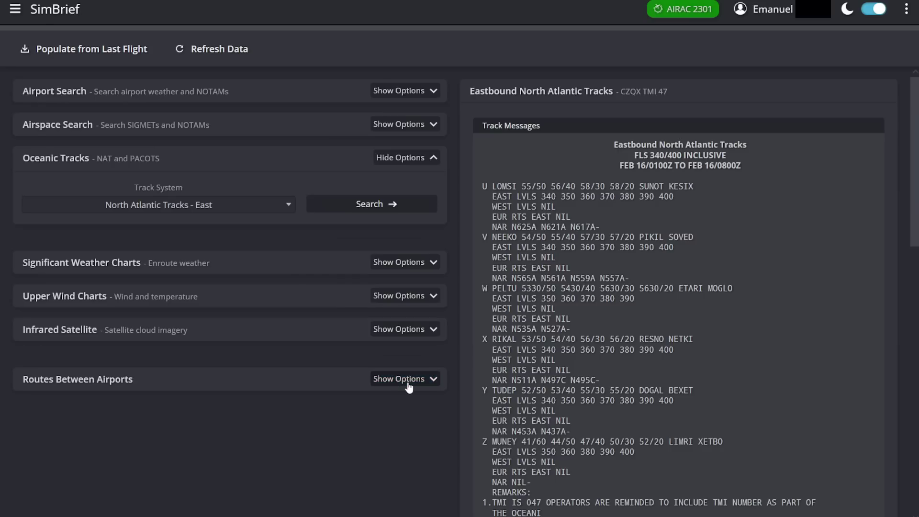
Fill the weather searches from the last flight and display the NAT significant weather chart (16 Feb 1800Z)
left_click(105, 49)
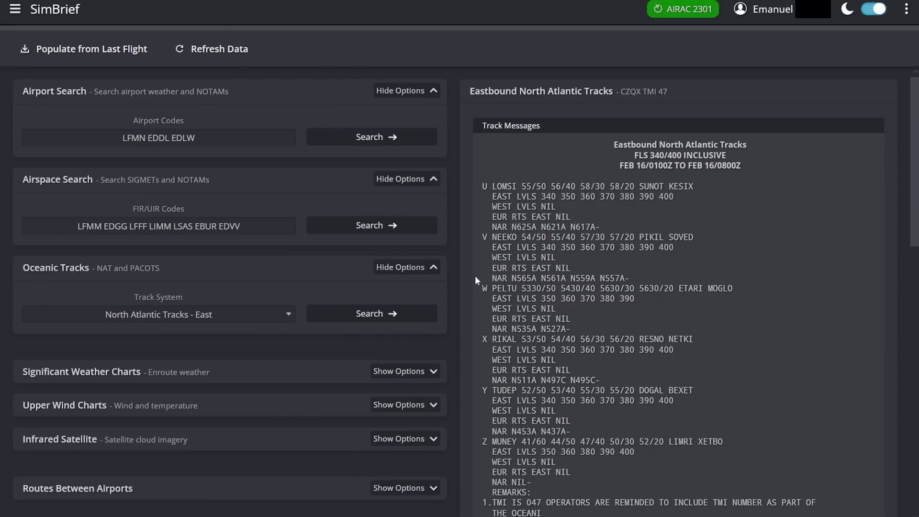
left_click(399, 371)
scroll(396, 380, "down", 4)
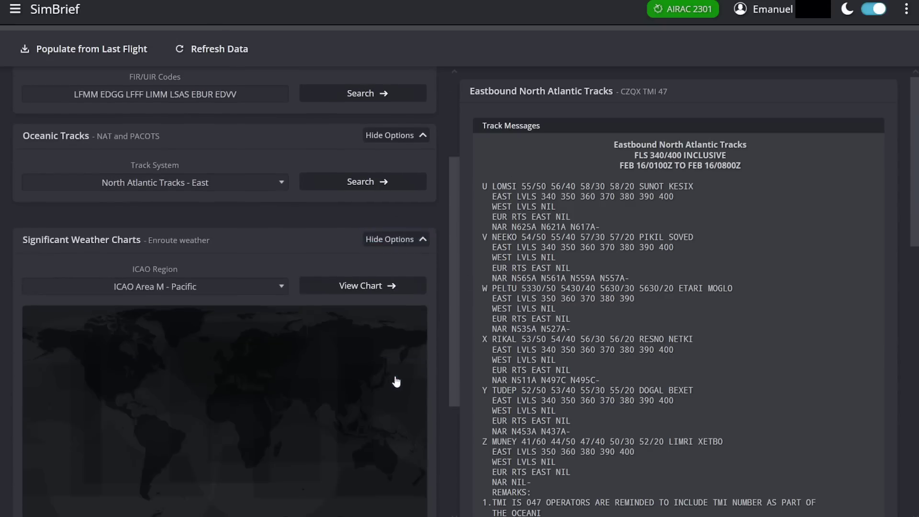
left_click(201, 298)
left_click(198, 295)
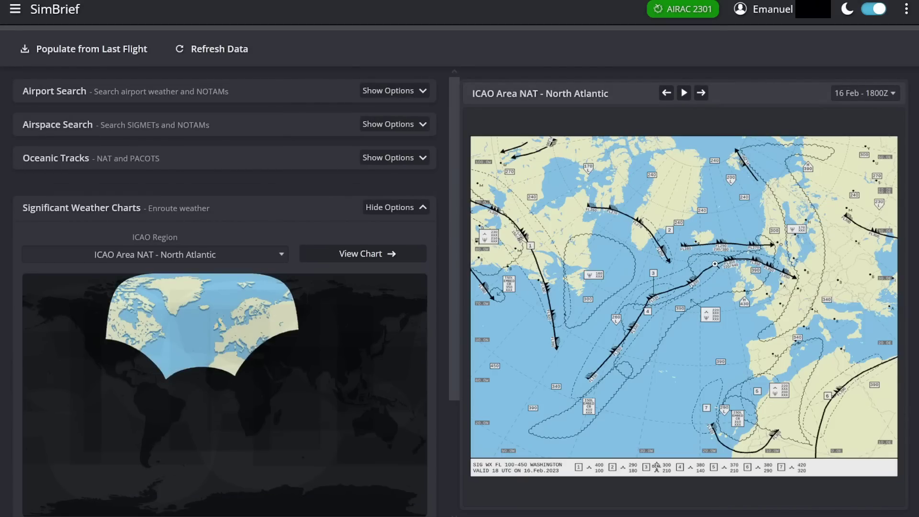
left_click(321, 359)
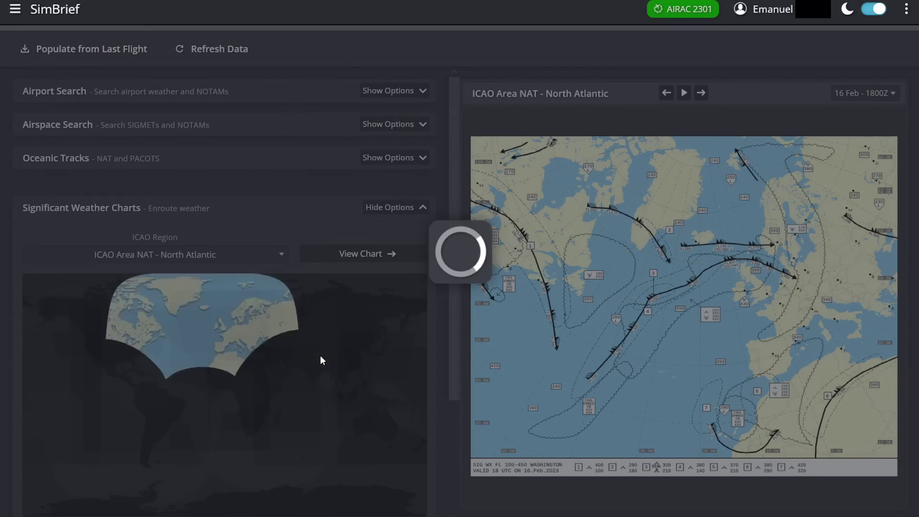